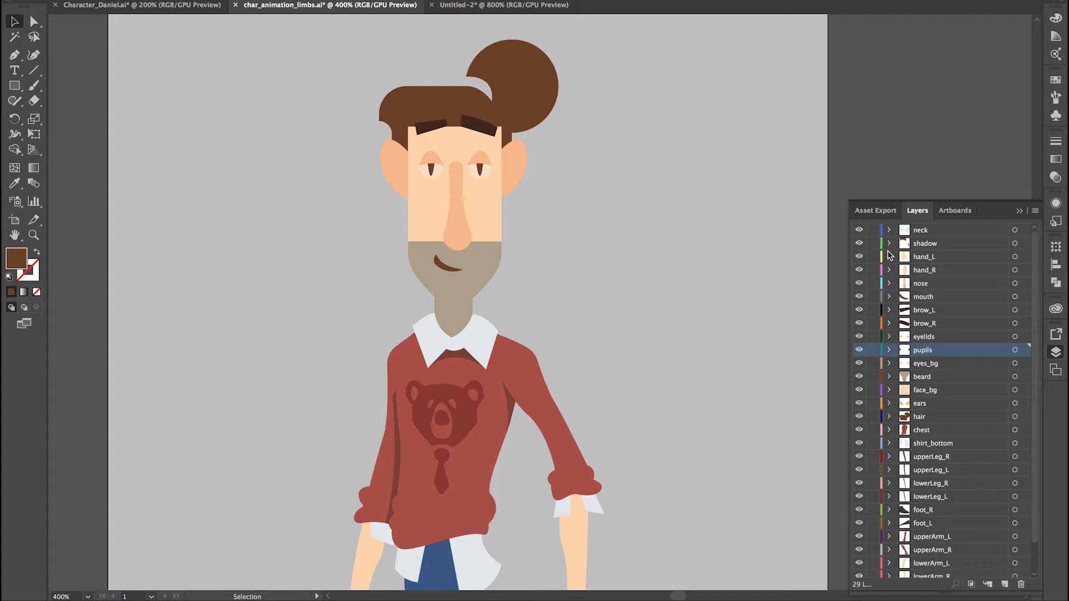
# - Check which layers hold the two eyebrows and briefly hide and show the pupils layer
pyautogui.click(476, 130)
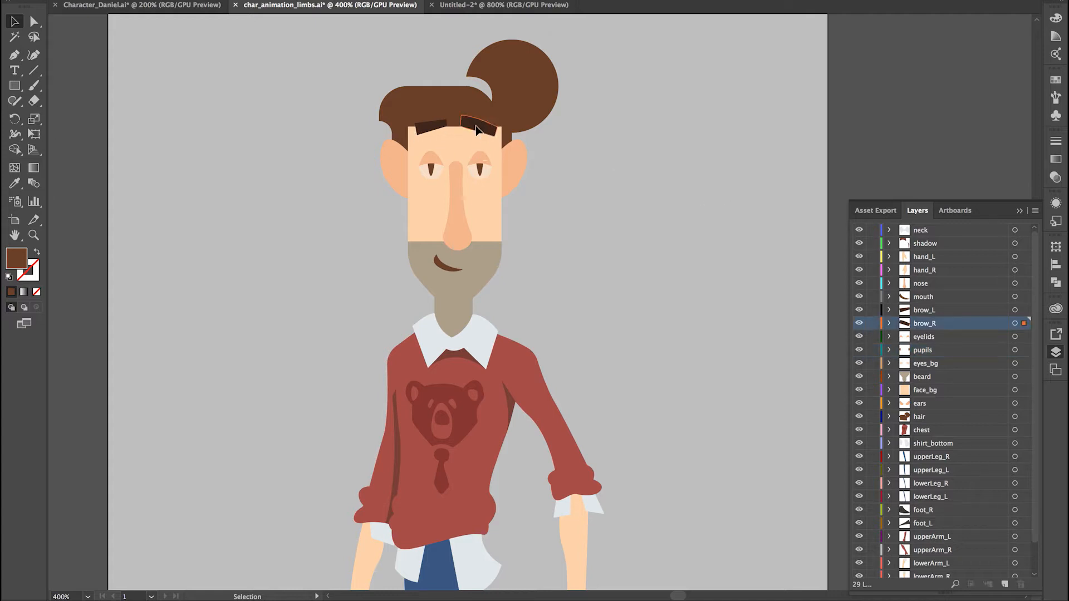
pyautogui.click(419, 132)
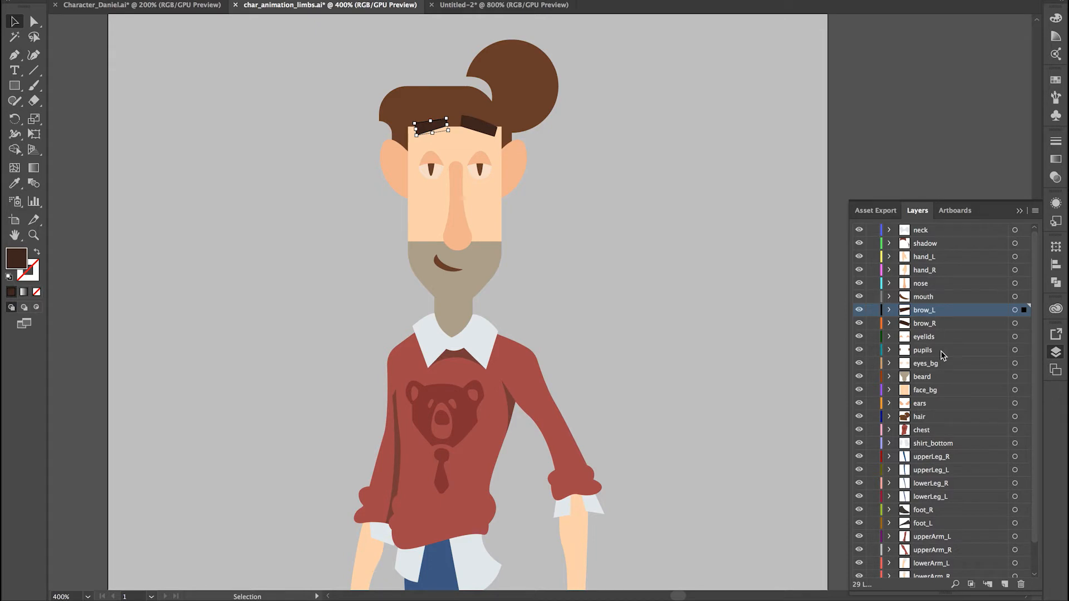
pyautogui.click(859, 351)
pyautogui.click(859, 350)
# - Switch to Tumult Hype, select the Character symbol and scrub the main timeline to preview its animation
pyautogui.press('super+Tab')
pyautogui.press('super+Tab')
pyautogui.press('super+Tab')
pyautogui.press('super+Tab')
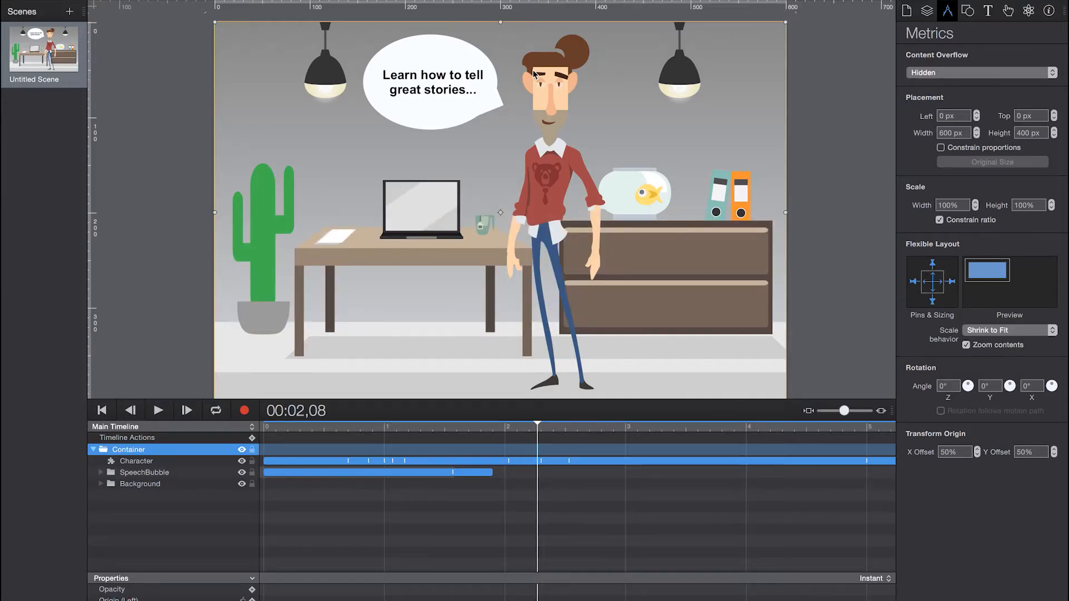
pyautogui.click(558, 119)
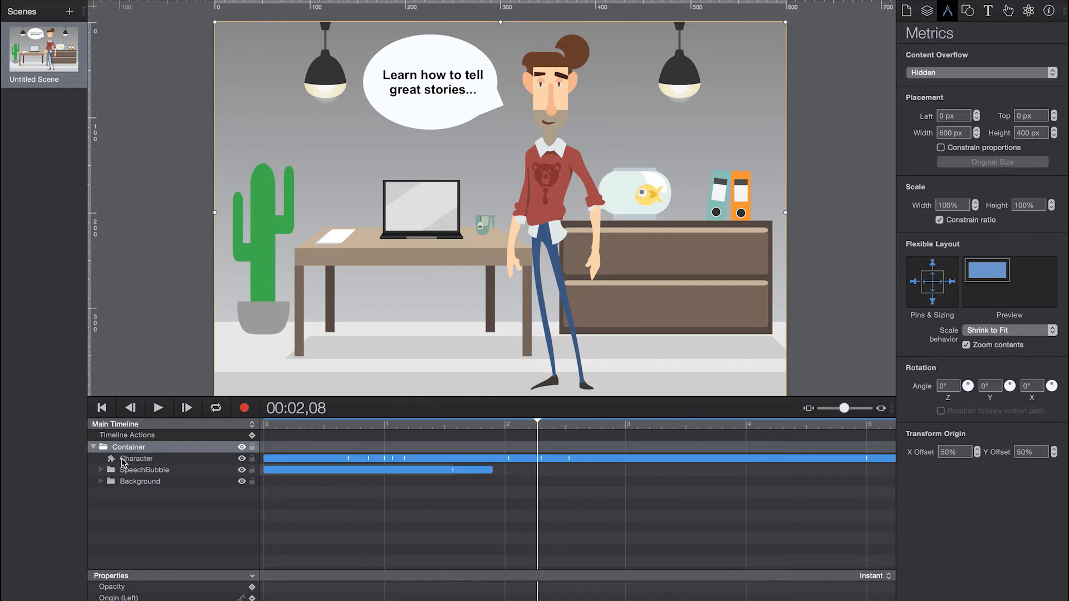
pyautogui.click(124, 461)
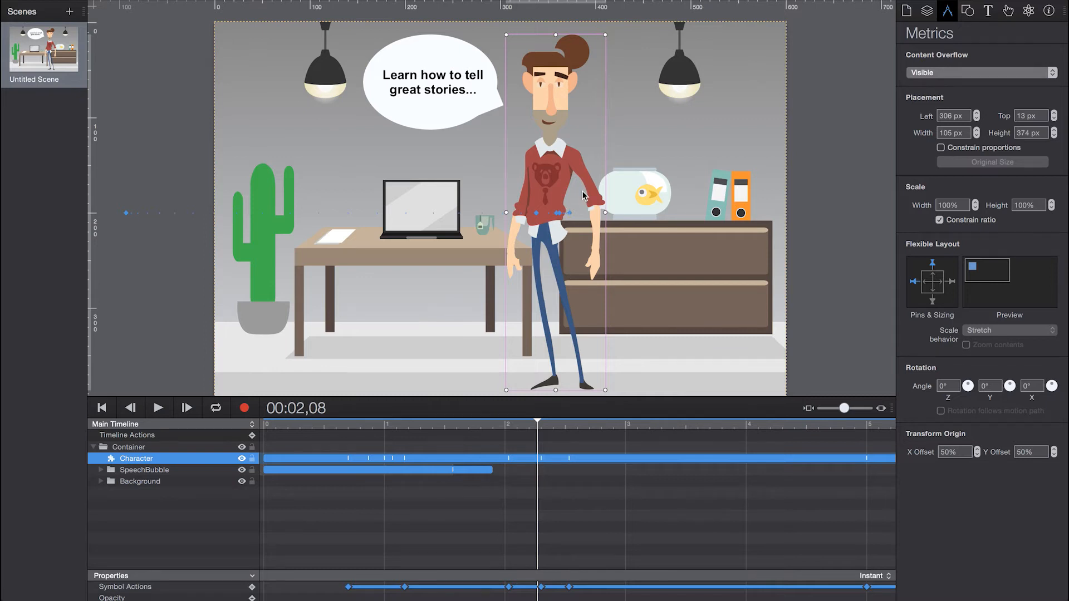
pyautogui.moveTo(321, 425); pyautogui.dragTo(471, 431)
pyautogui.click(149, 459)
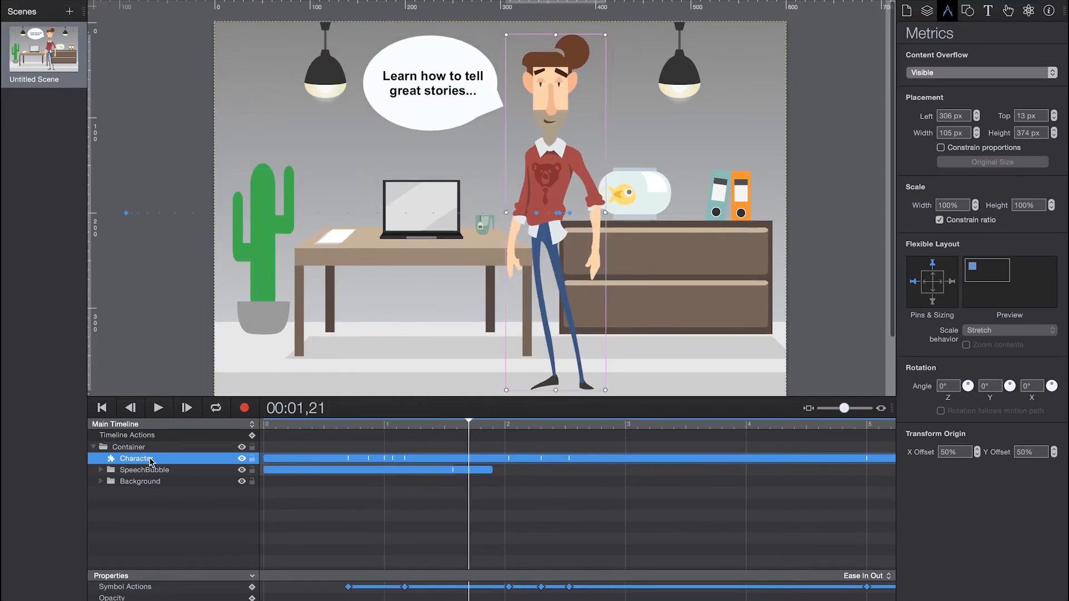
# - Open the Character symbol and examine its parts, toggling Brow_right's visibility off and on and selecting the Nose, Head and Eyes
pyautogui.doubleClick(171, 462)
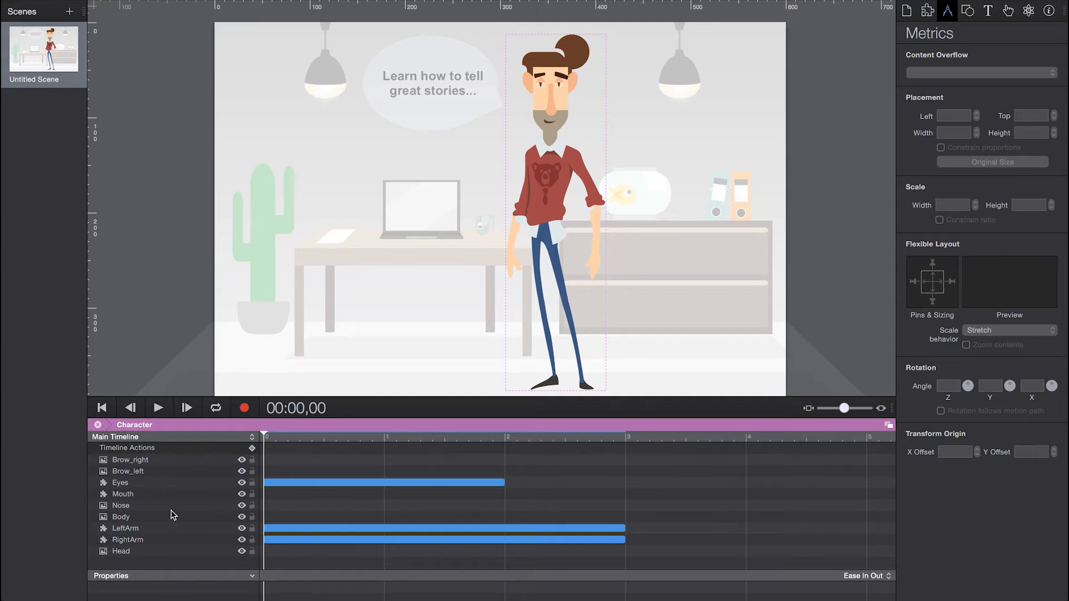
pyautogui.click(242, 460)
pyautogui.click(242, 460)
pyautogui.click(116, 508)
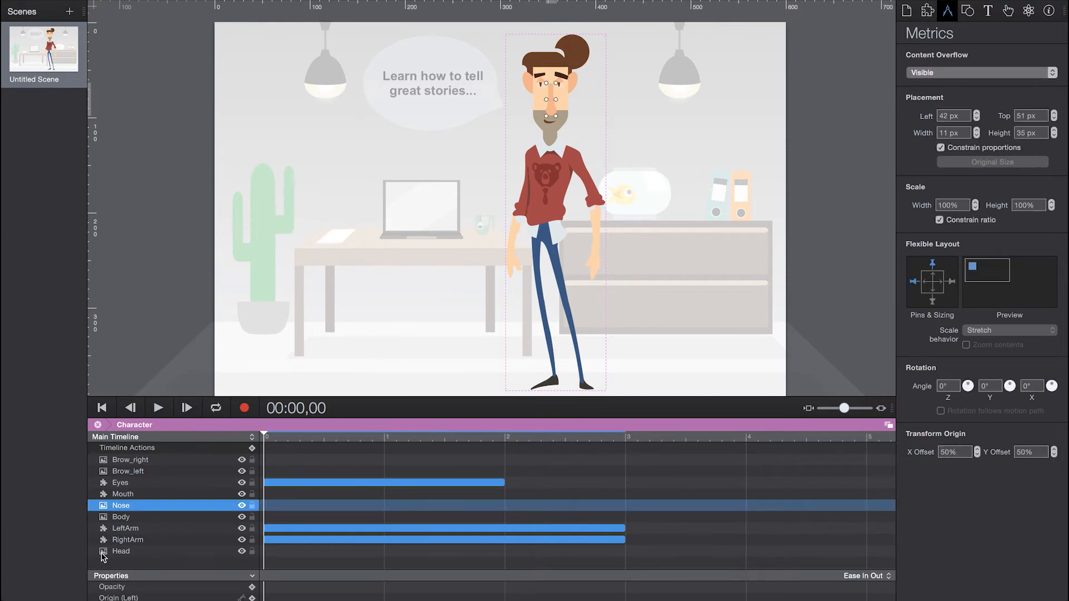
pyautogui.click(123, 553)
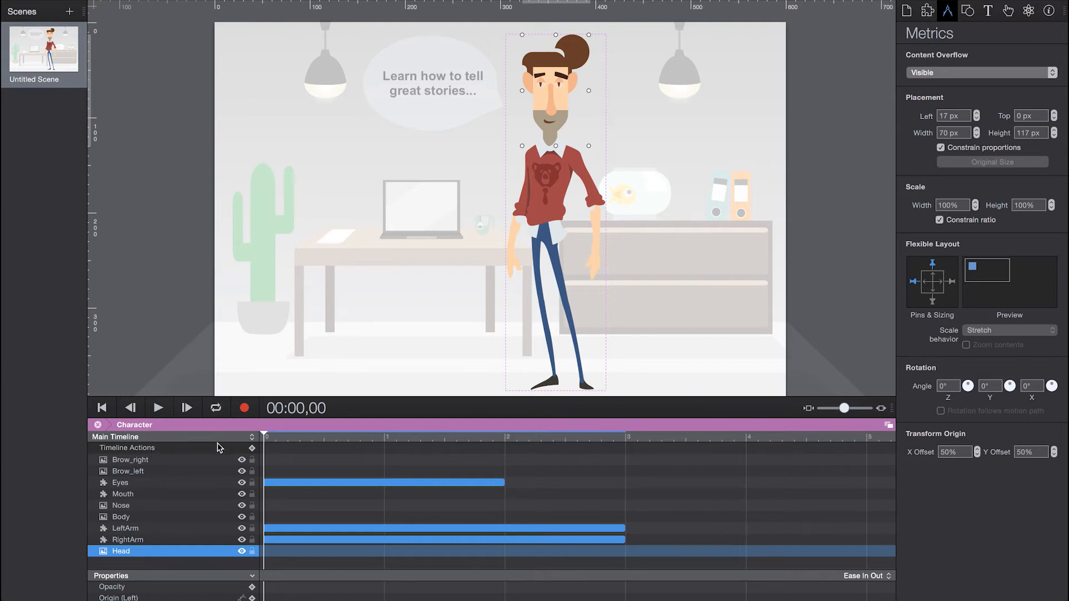
pyautogui.click(113, 485)
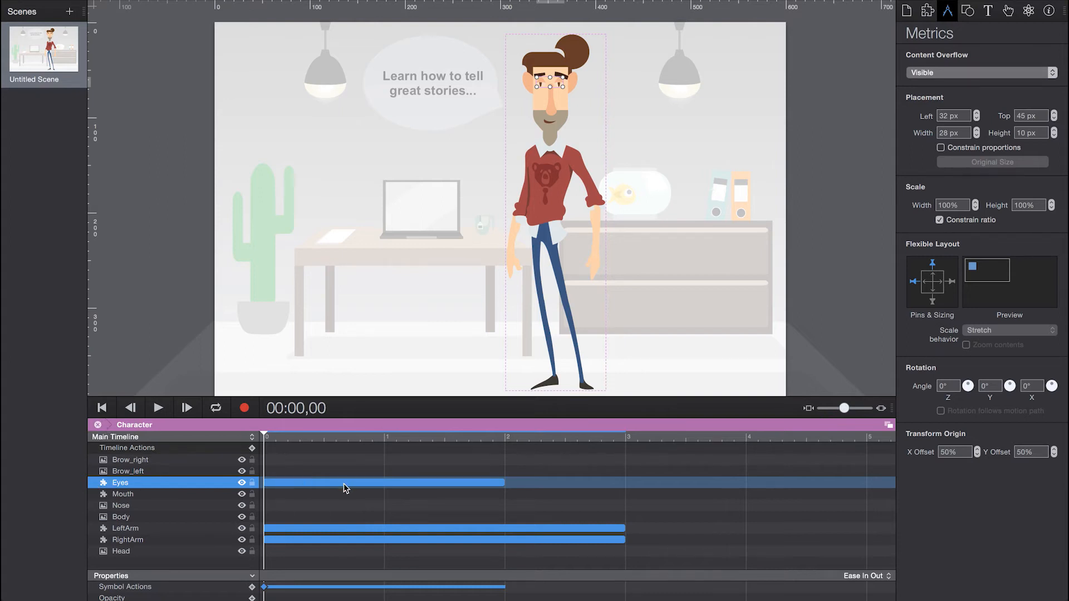
# - Open the Eyes symbol, show its Main Timeline and examine the Lids, Eyes and Eye-Background elements
pyautogui.doubleClick(103, 486)
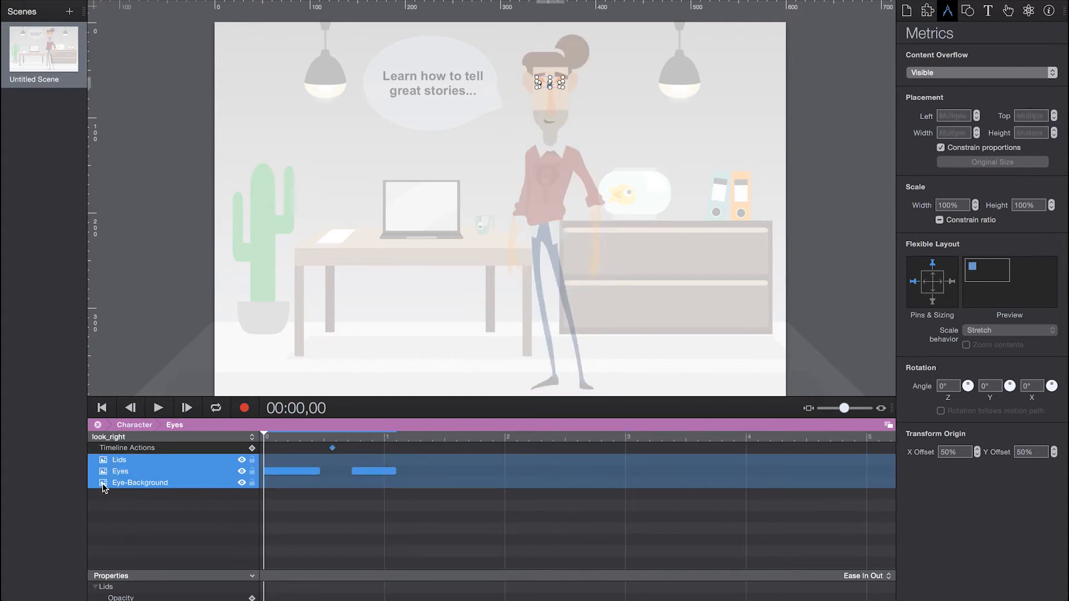
pyautogui.click(114, 437)
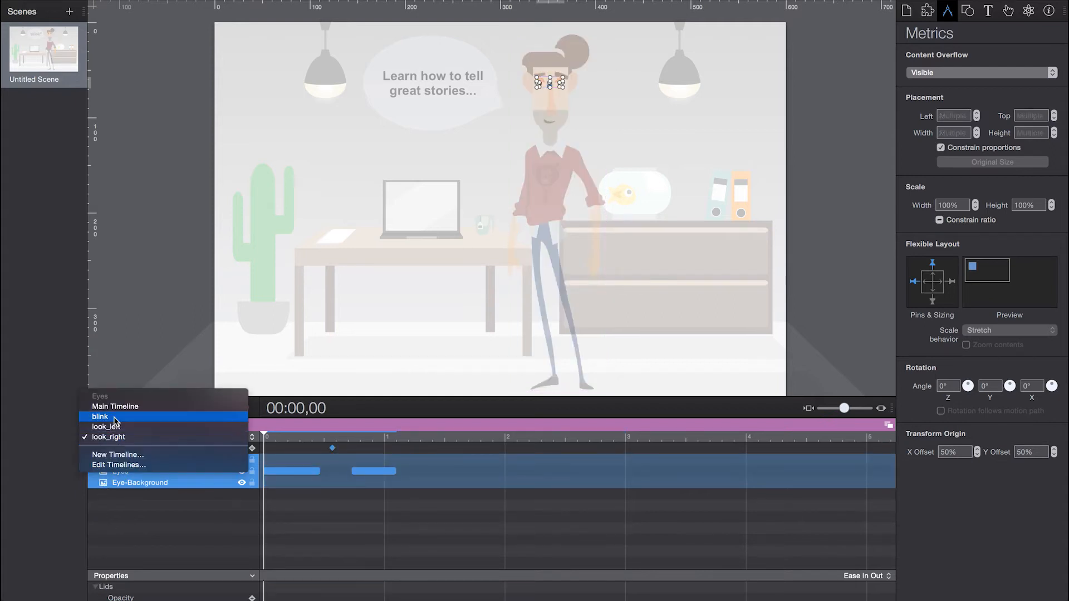
pyautogui.press('Escape')
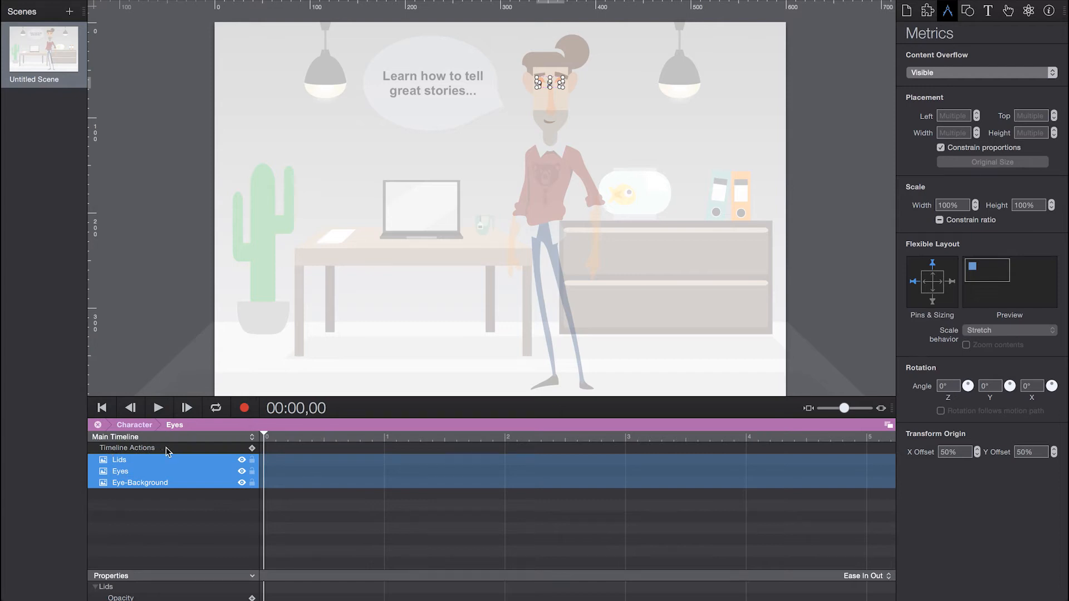
pyautogui.moveTo(264, 435)
pyautogui.mouseDown()
pyautogui.moveTo(274, 434)
pyautogui.moveTo(251, 435)
pyautogui.moveTo(304, 438)
pyautogui.moveTo(246, 438)
pyautogui.mouseUp()
pyautogui.click(130, 464)
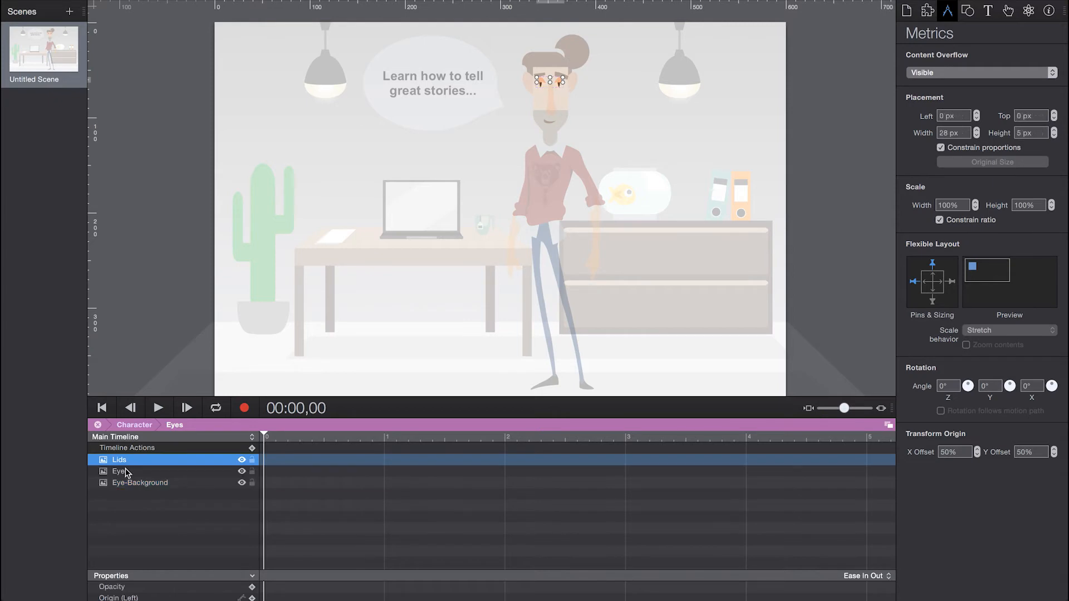
pyautogui.click(128, 471)
pyautogui.click(126, 483)
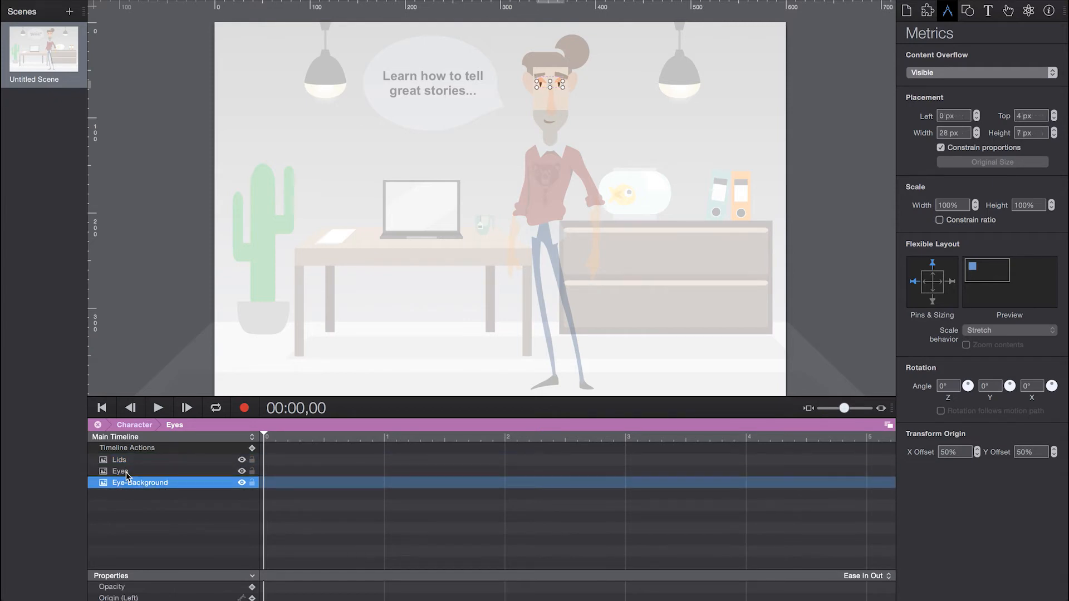
# - Show the blink timeline of the Eyes symbol and preview the blink, with the face in close-up
pyautogui.click(119, 437)
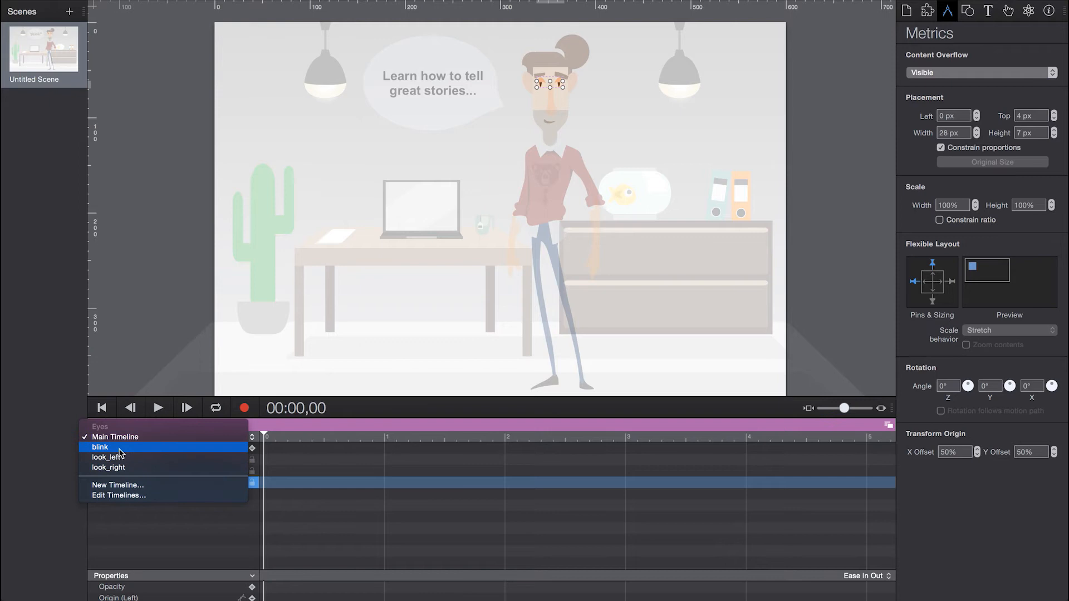
pyautogui.click(120, 448)
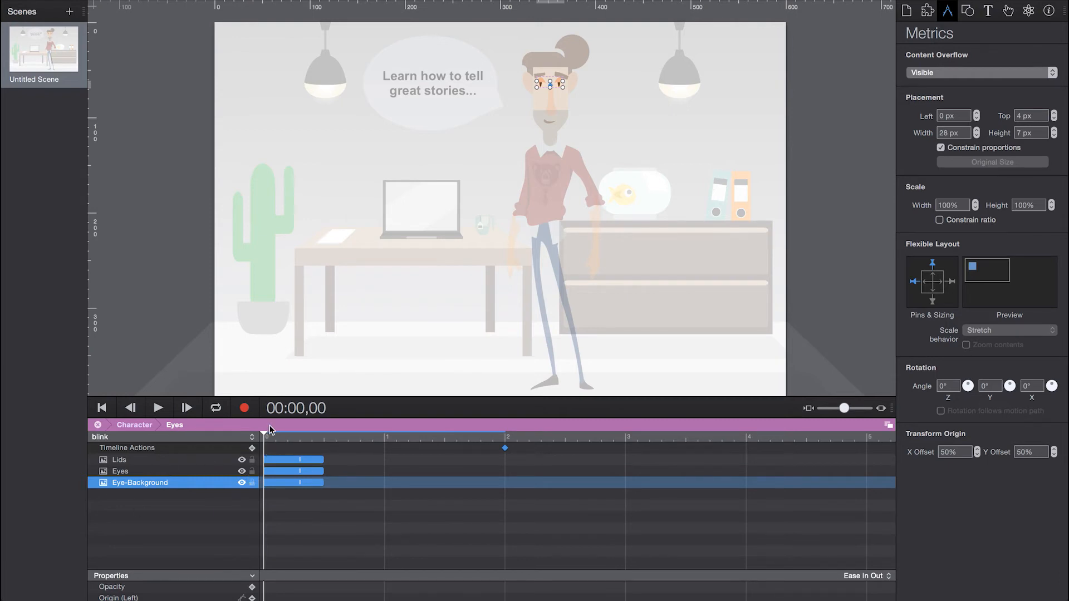
pyautogui.moveTo(264, 434)
pyautogui.mouseDown()
pyautogui.moveTo(355, 446)
pyautogui.moveTo(253, 449)
pyautogui.mouseUp()
pyautogui.press('super+plus')
pyautogui.press('super+plus')
pyautogui.press('super+plus')
pyautogui.scroll(5, 572, 129)
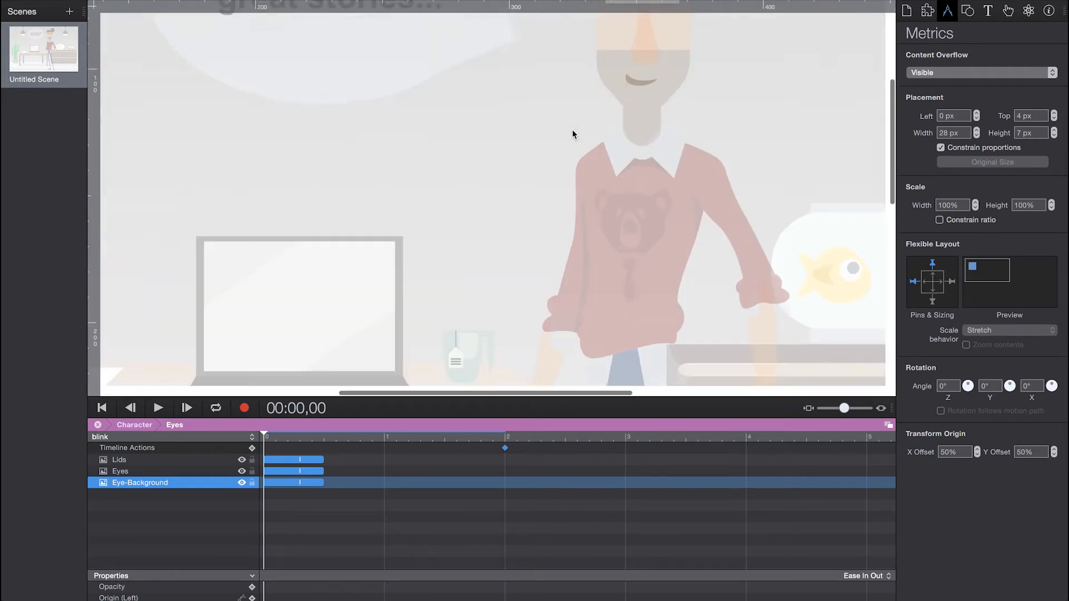
pyautogui.hscroll(2, 572, 130)
pyautogui.scroll(3, 573, 129)
pyautogui.scroll(2, 572, 129)
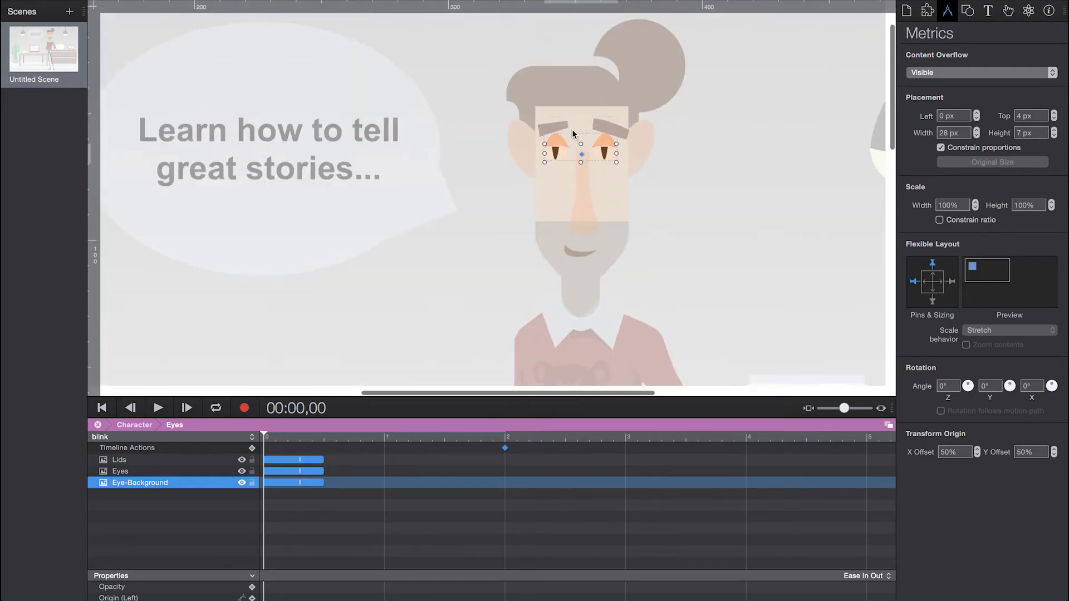
# - Inspect the timeline action at 2 seconds on the blink timeline, keep it starting blink, and return the playhead to the start
pyautogui.moveTo(265, 437); pyautogui.dragTo(505, 451)
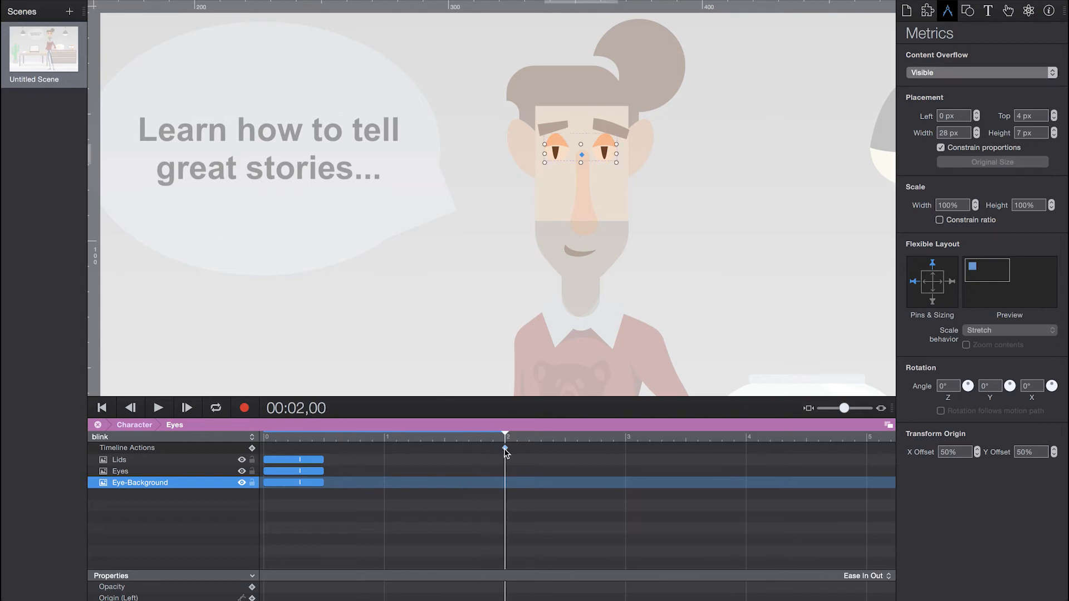
pyautogui.click(505, 449)
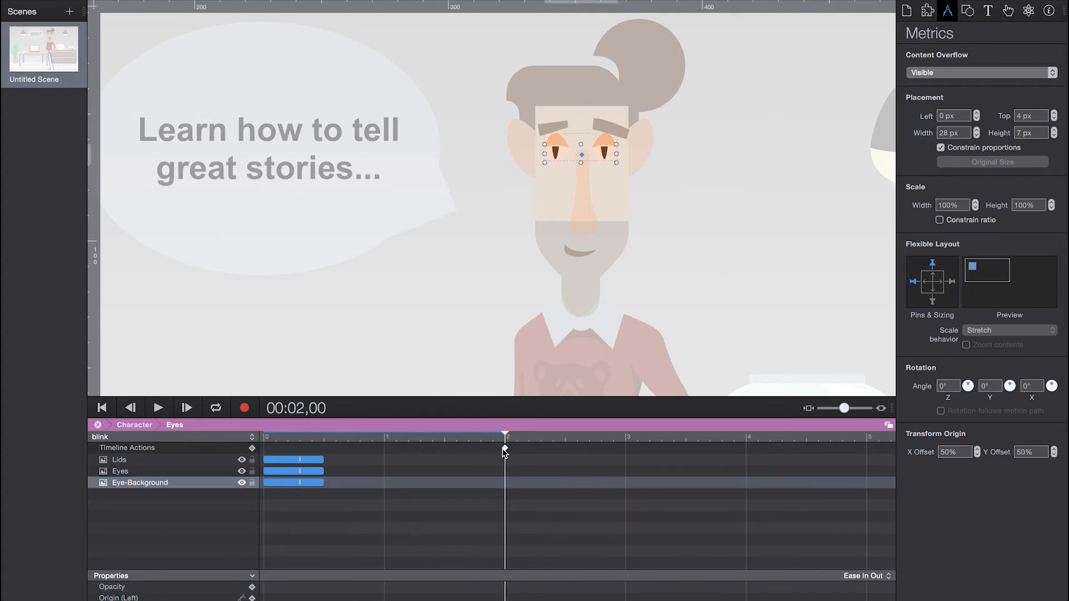
pyautogui.doubleClick(505, 449)
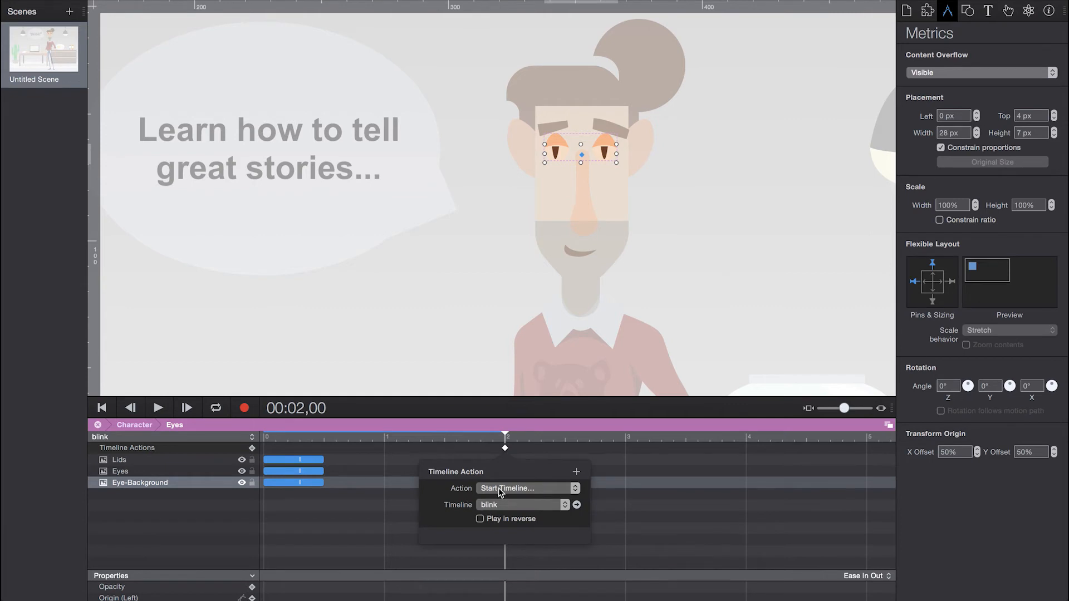
pyautogui.click(491, 504)
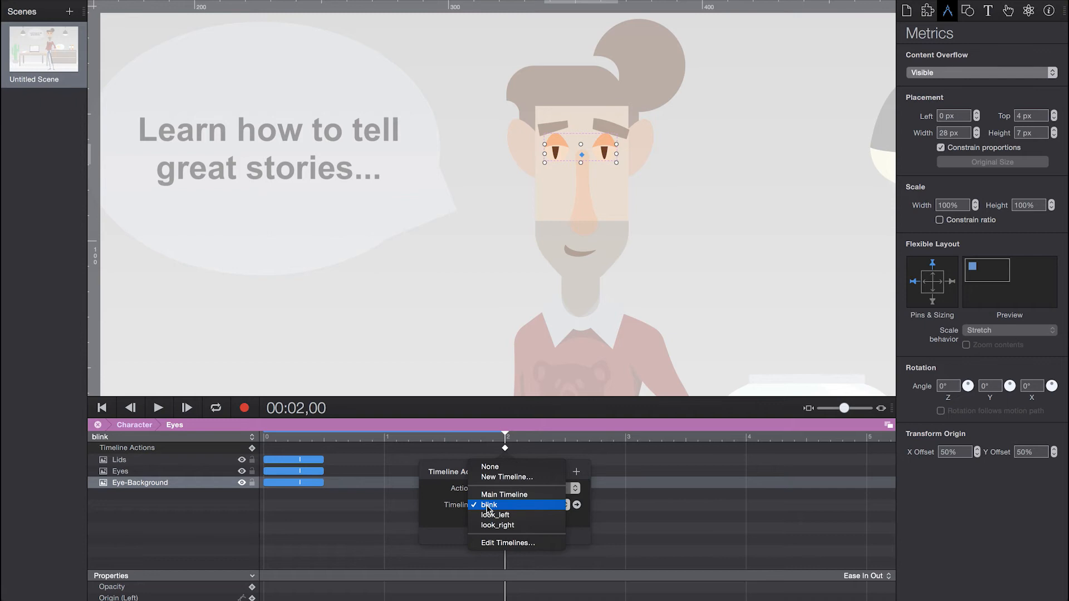
pyautogui.click(488, 504)
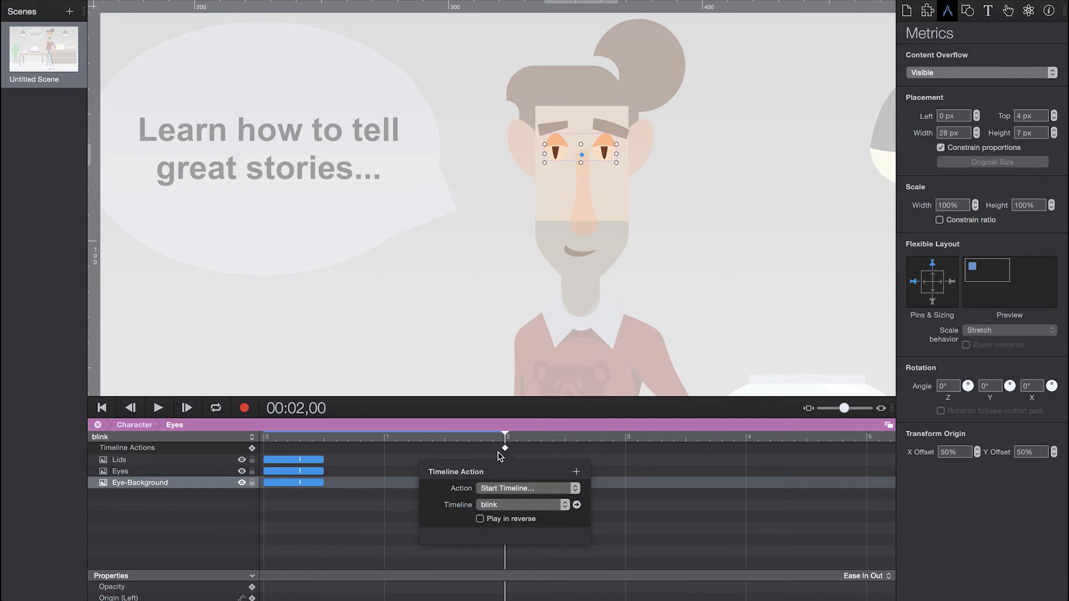
pyautogui.click(500, 455)
pyautogui.click(497, 453)
pyautogui.moveTo(267, 440); pyautogui.dragTo(213, 431)
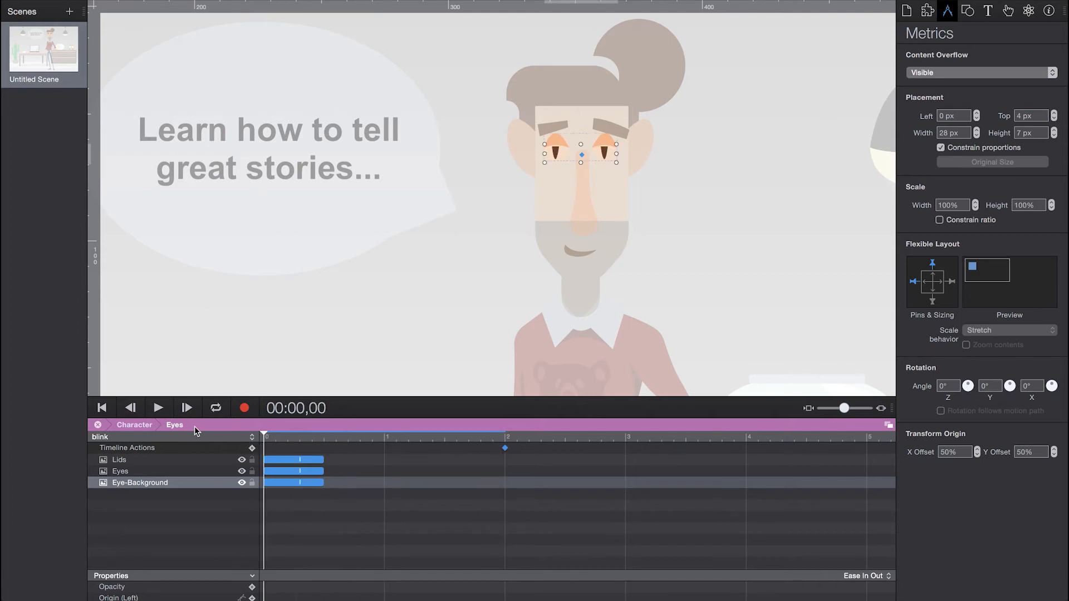
# - Preview the look_left and look_right timelines of the Eyes symbol by scrubbing each one
pyautogui.click(98, 439)
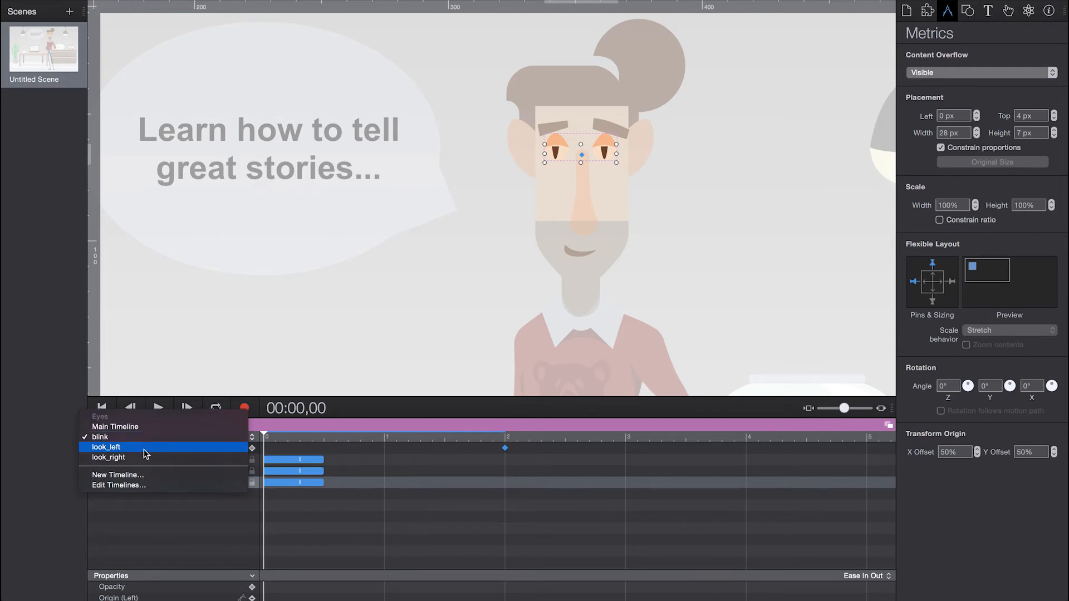
pyautogui.click(145, 453)
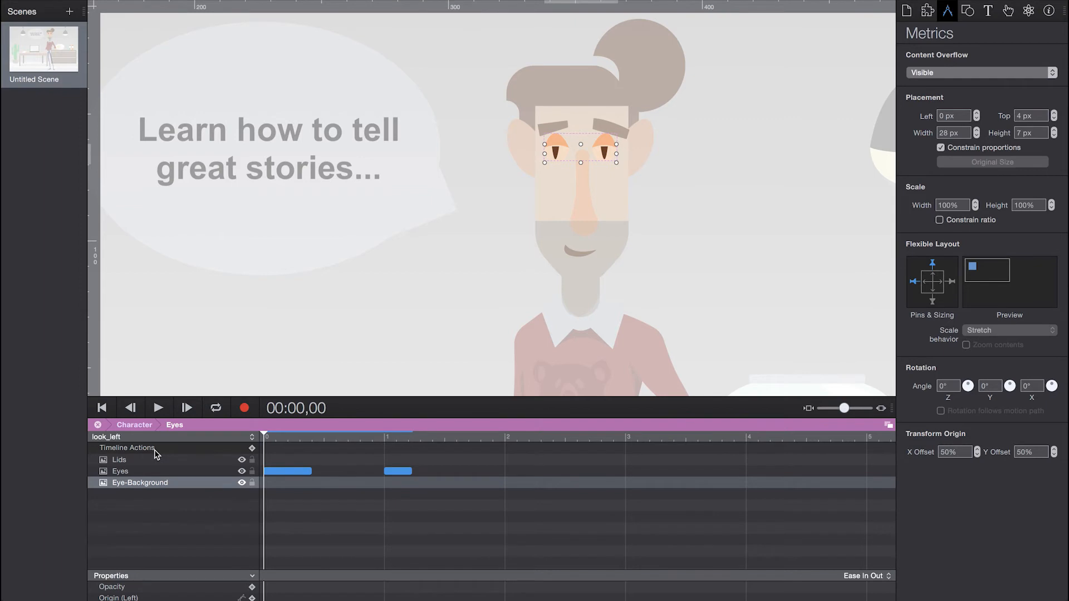
pyautogui.moveTo(267, 433); pyautogui.dragTo(234, 442)
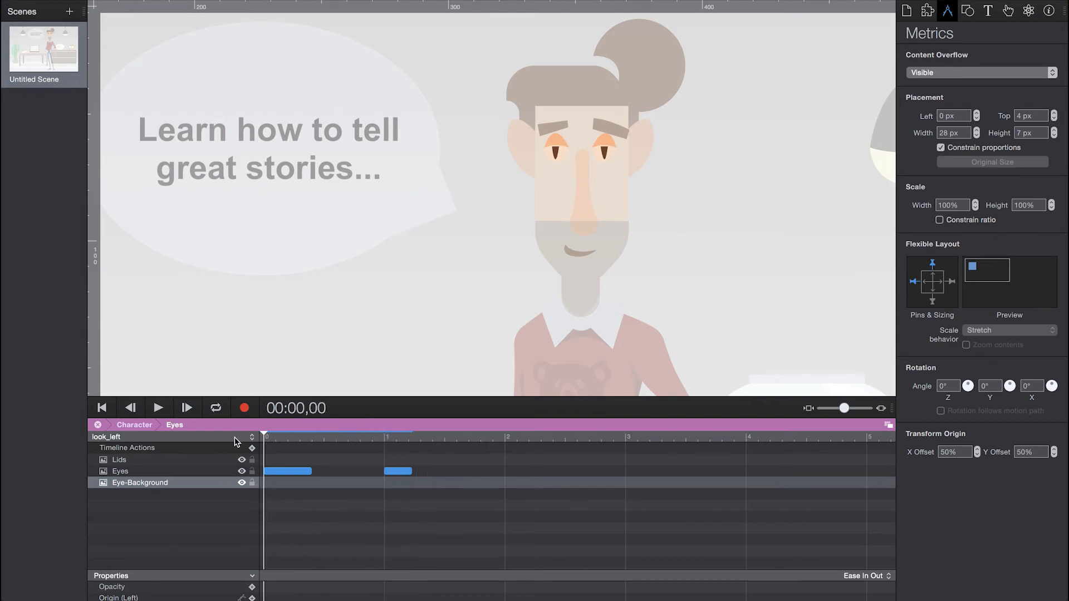
pyautogui.click(174, 437)
pyautogui.click(118, 445)
pyautogui.moveTo(265, 433)
pyautogui.mouseDown()
pyautogui.moveTo(380, 442)
pyautogui.moveTo(254, 443)
pyautogui.mouseUp()
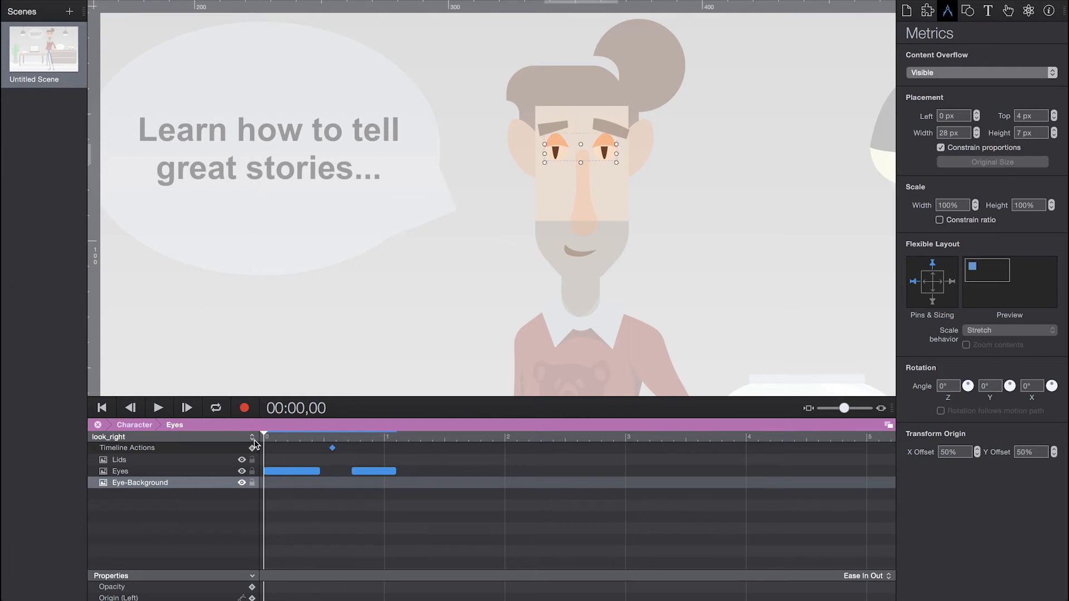
# - Leave the Eyes symbol, view the Mouth within the Character symbol and return to the scene's main timeline
pyautogui.click(111, 438)
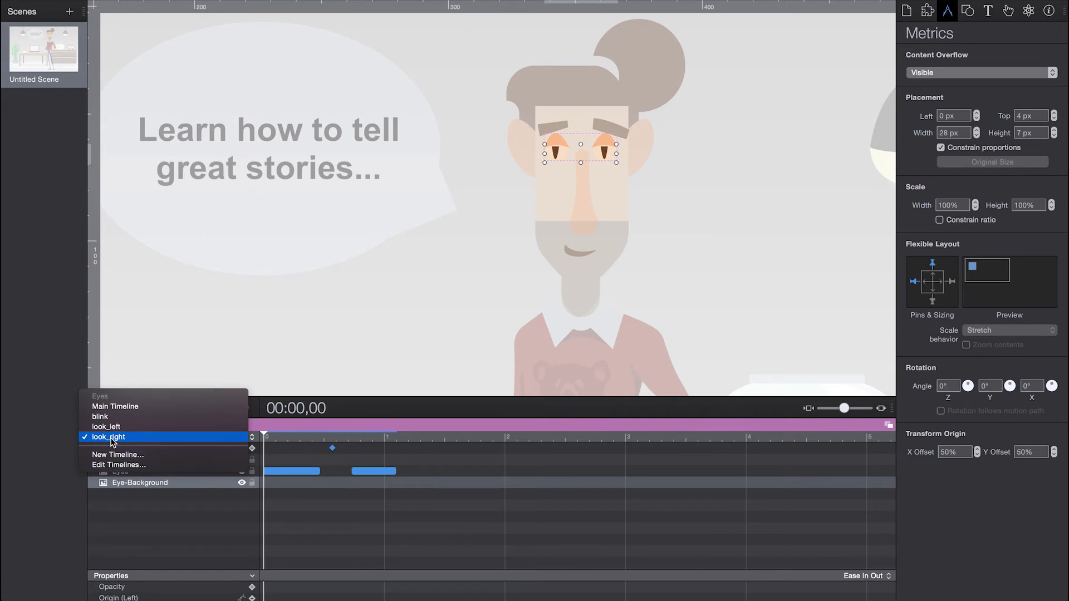
pyautogui.click(116, 411)
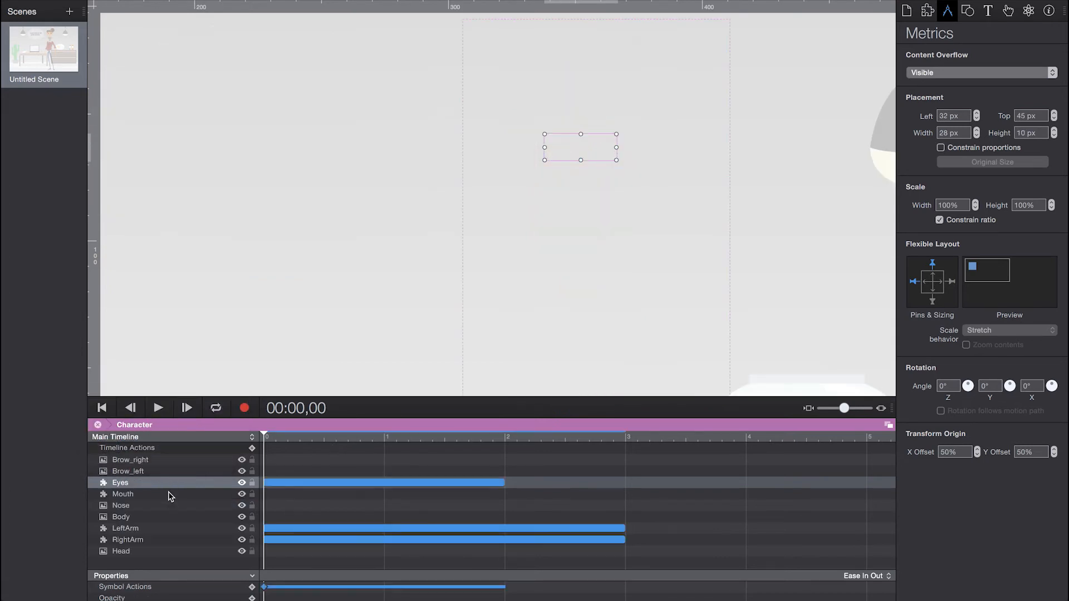
pyautogui.click(114, 494)
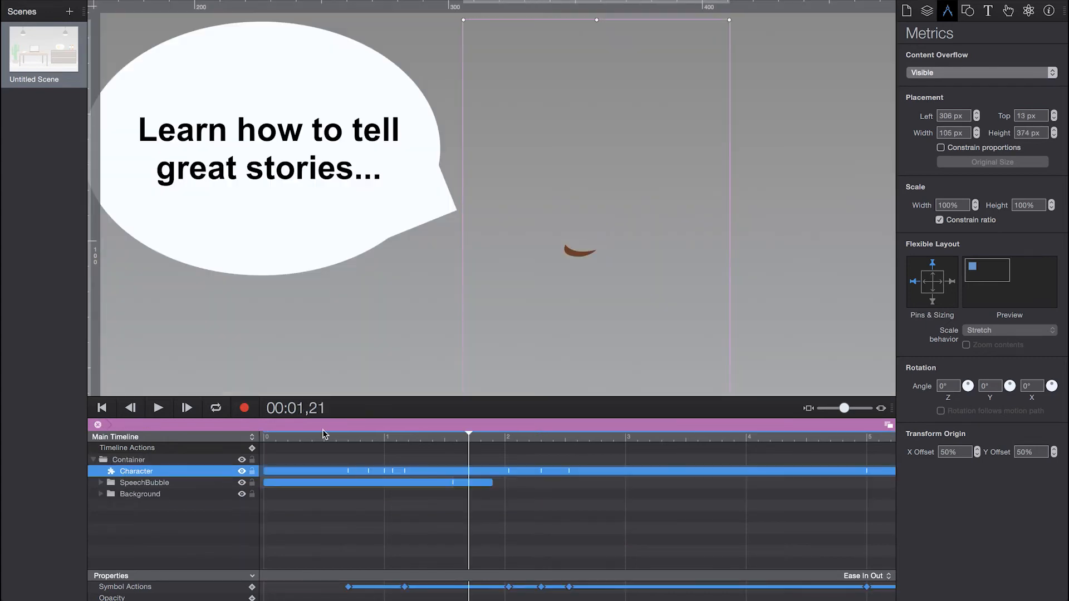
# - Move the scene's playhead to 00:02,07 and select the Character symbol on the stage
pyautogui.moveTo(316, 435); pyautogui.dragTo(533, 421)
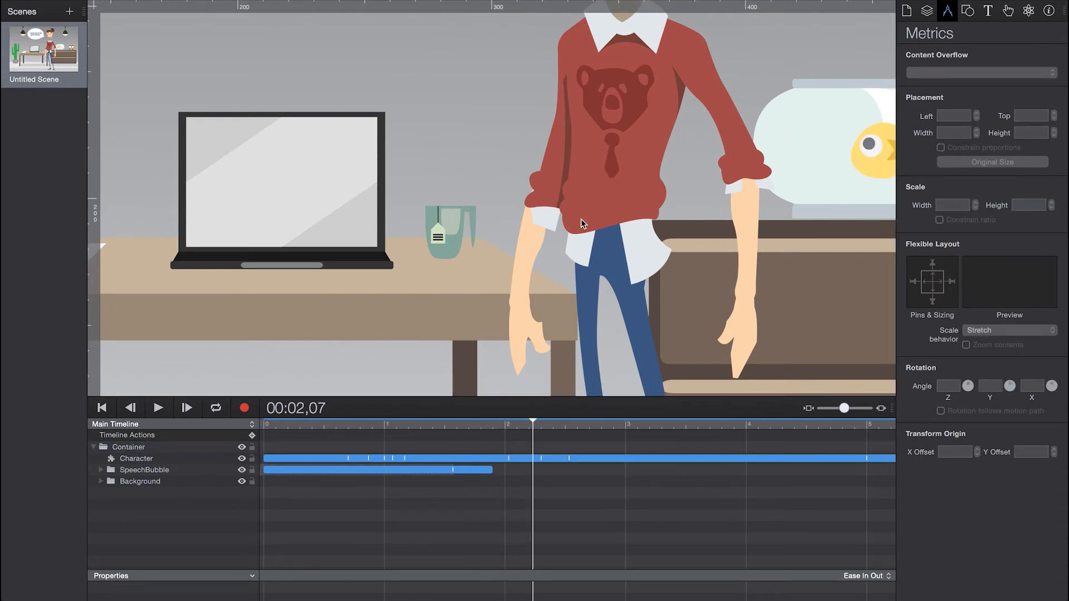
pyautogui.scroll(5, 580, 219)
pyautogui.scroll(3, 581, 219)
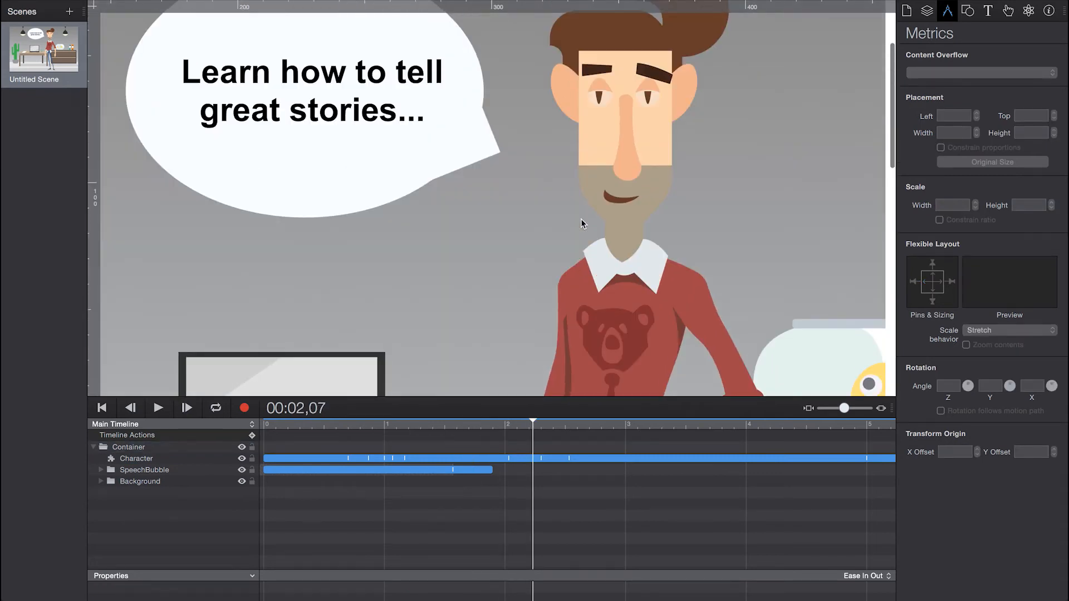
pyautogui.doubleClick(599, 173)
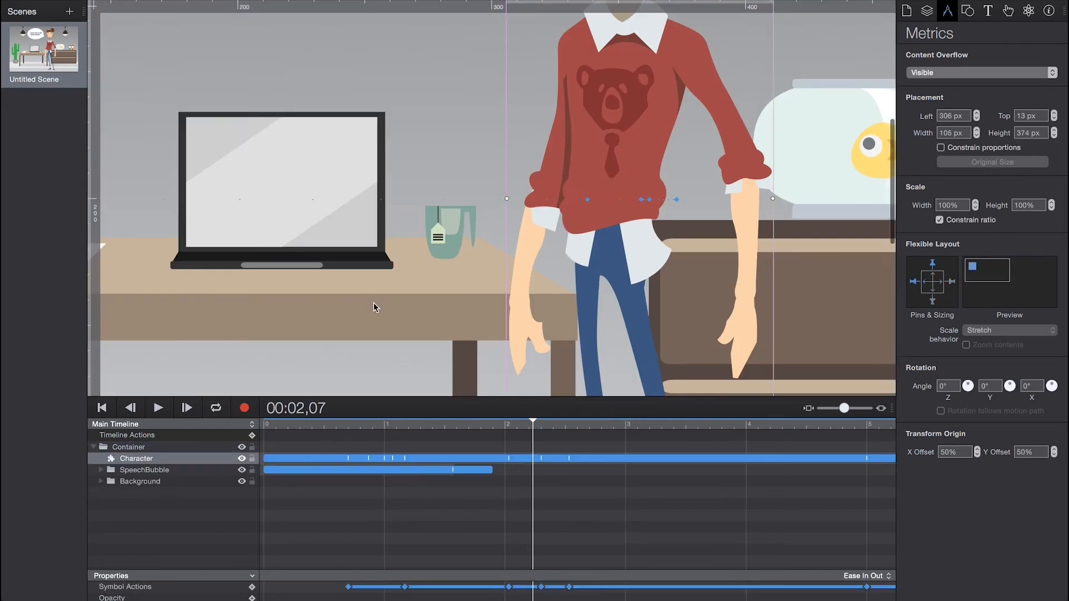
# - Open the Mouth symbol nested in the Character symbol and check its list of timelines, staying on the Main Timeline
pyautogui.doubleClick(113, 463)
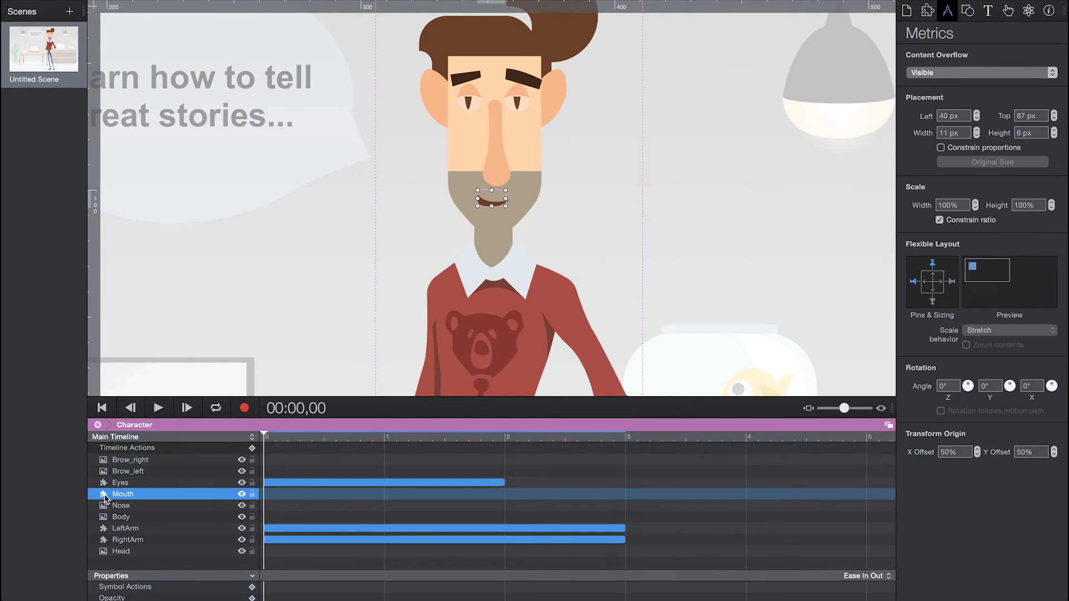
pyautogui.doubleClick(104, 497)
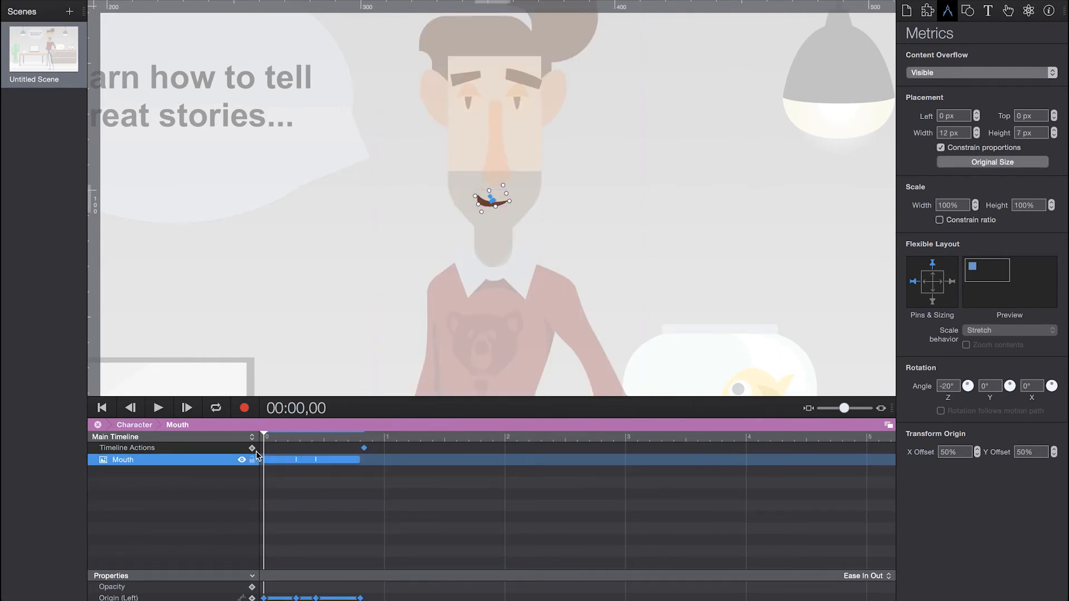
pyautogui.click(135, 437)
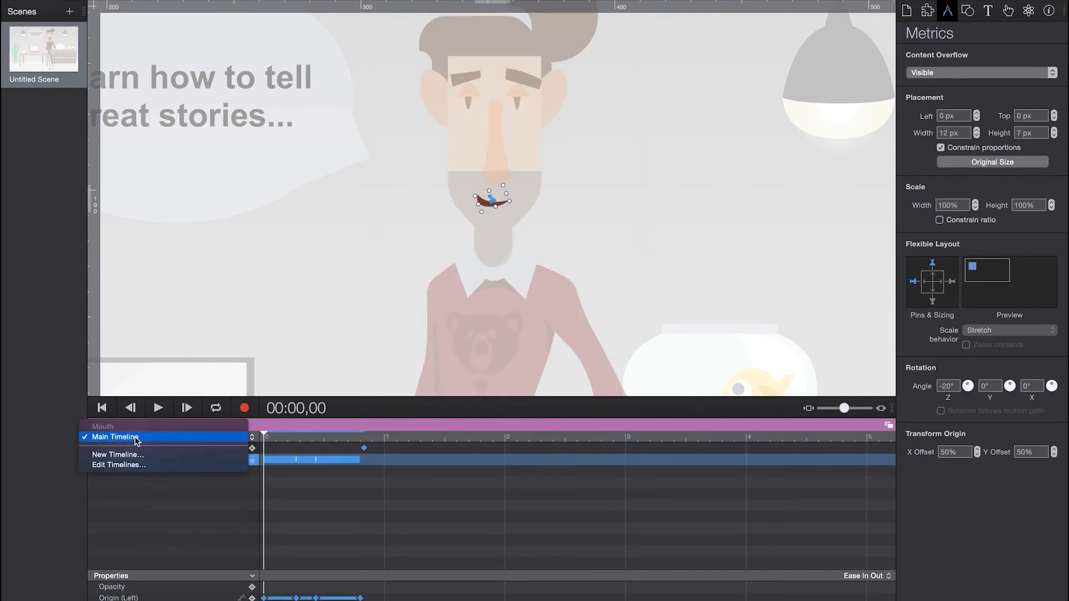
pyautogui.click(134, 438)
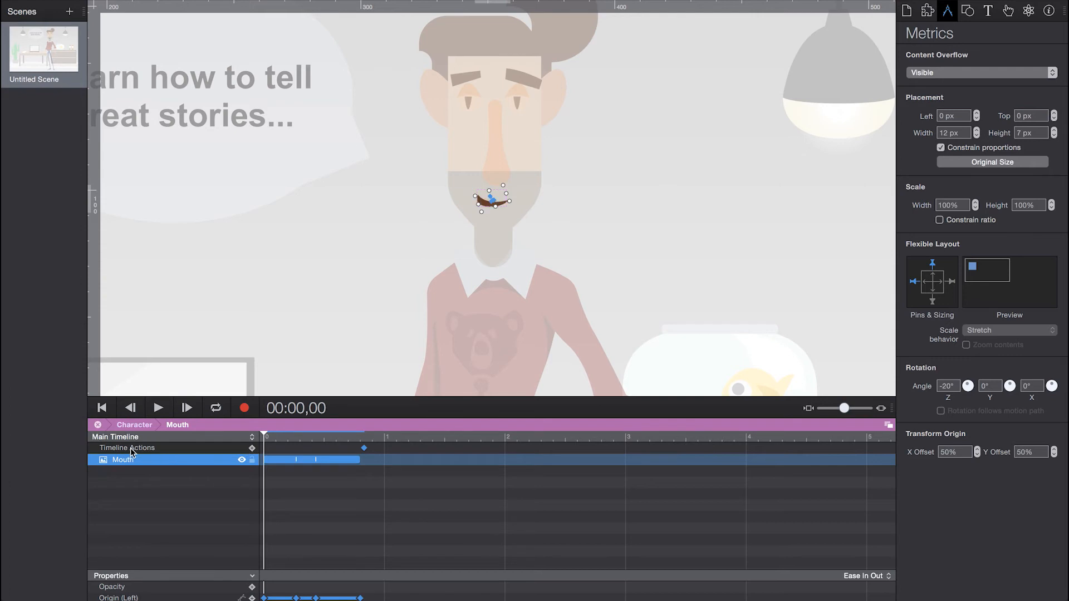
# - Inspect the timeline action at 00:00,25 on the Mouth symbol's Main Timeline and close its settings
pyautogui.moveTo(267, 433); pyautogui.dragTo(363, 446)
pyautogui.click(364, 450)
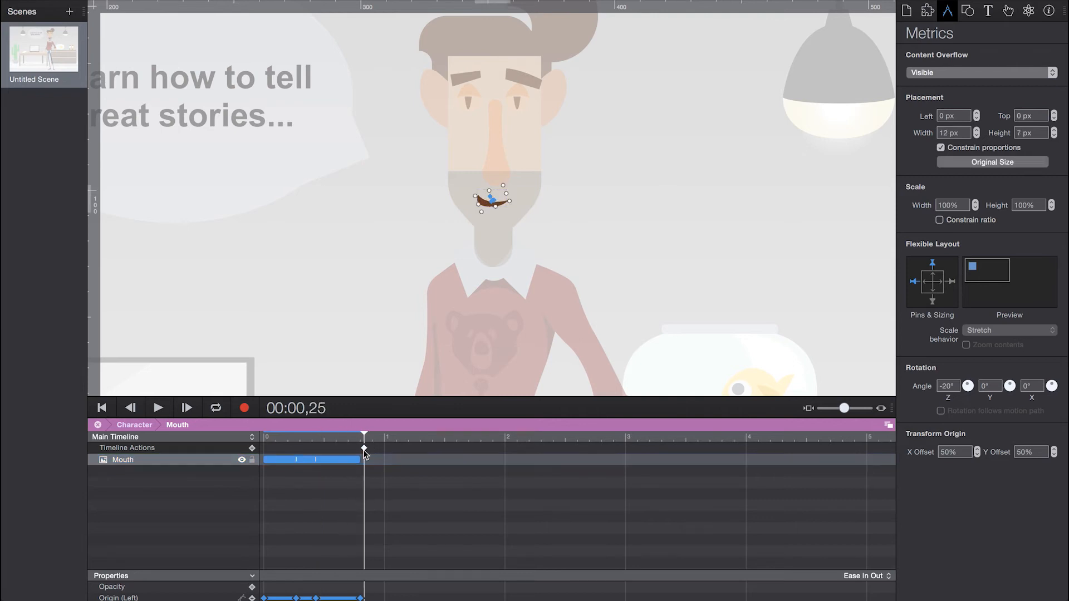
pyautogui.doubleClick(363, 448)
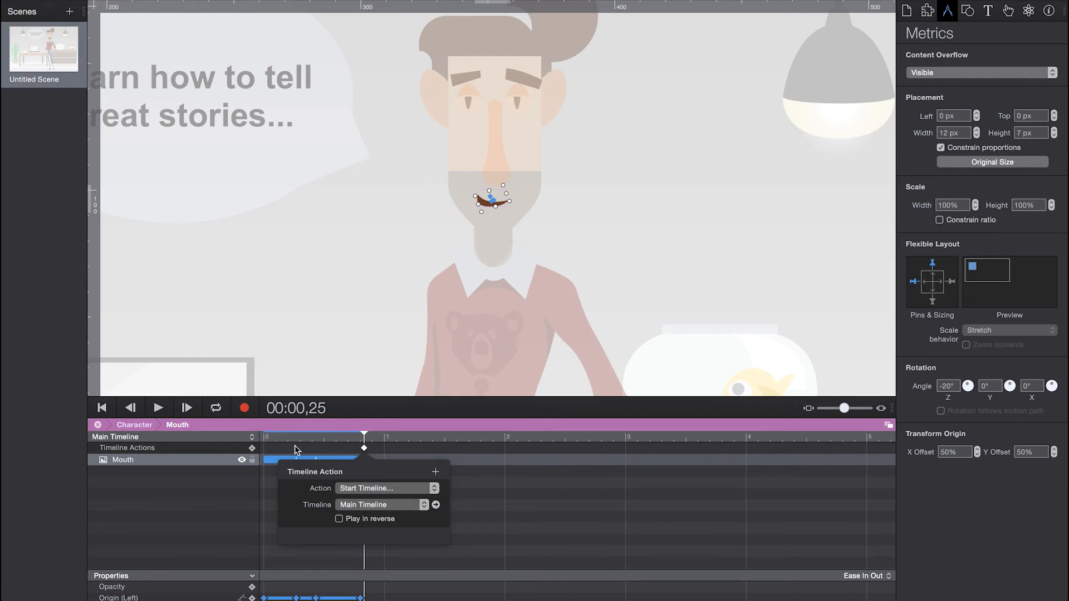
pyautogui.click(382, 446)
pyautogui.click(380, 438)
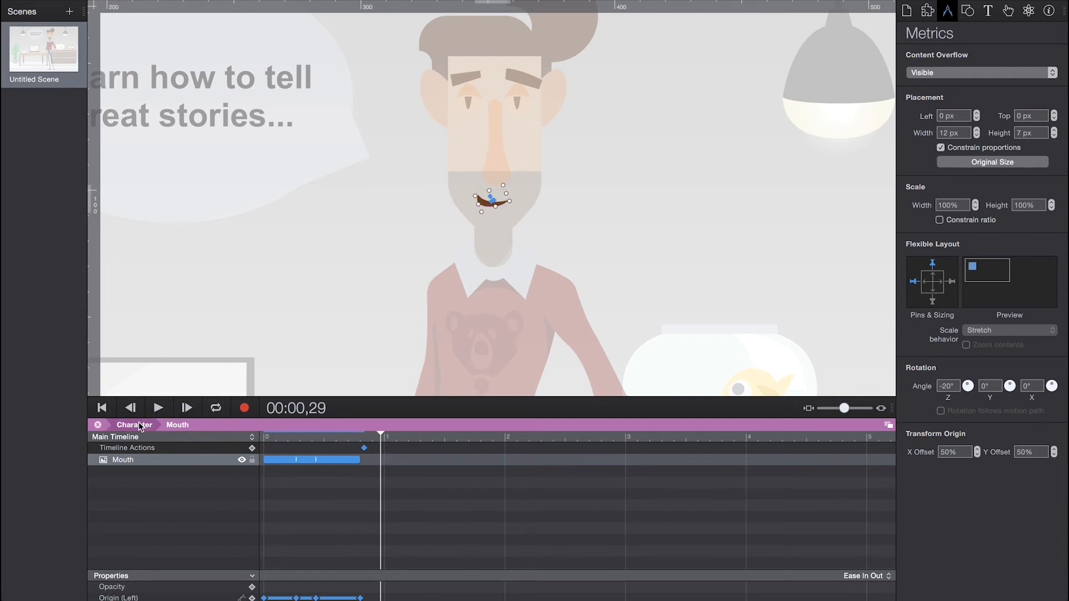
# - Select the Mouth layer at the timeline start, enlarge the properties area to show its keyframes and scrub through the mouth animation
pyautogui.moveTo(270, 438); pyautogui.dragTo(264, 440)
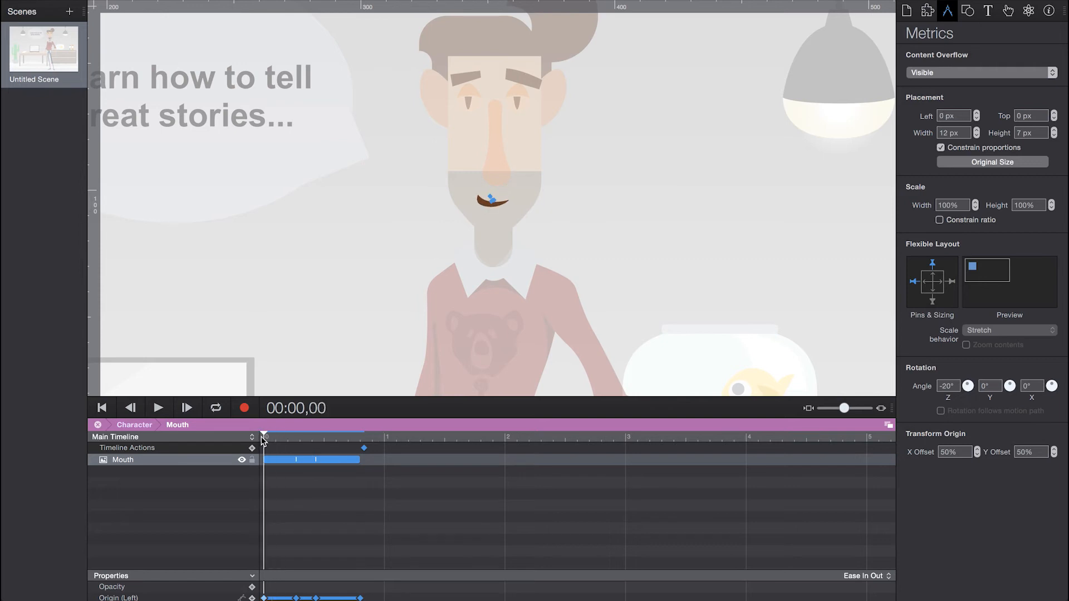
pyautogui.click(117, 461)
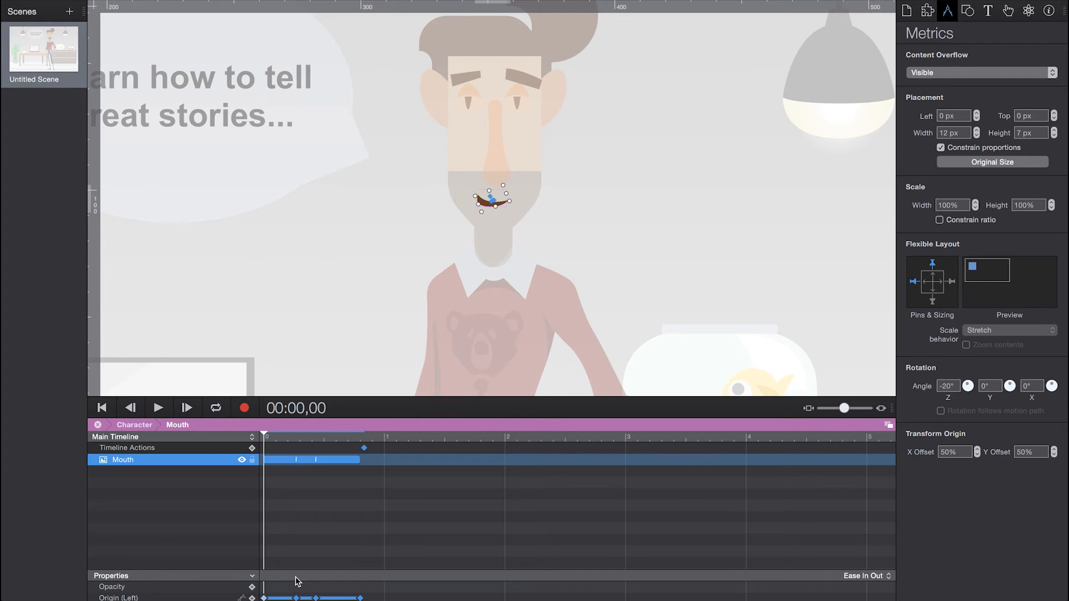
pyautogui.moveTo(297, 572); pyautogui.dragTo(308, 500)
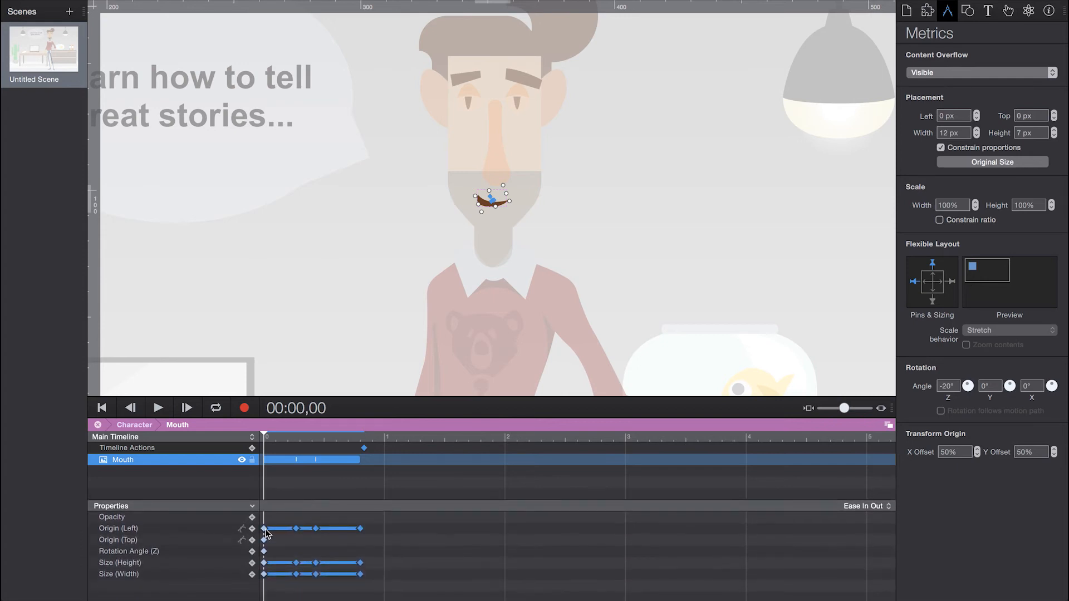
pyautogui.moveTo(276, 438); pyautogui.dragTo(240, 444)
# - Go back to the Character symbol, look through its layers and select LeftArm to view its symbol actions
pyautogui.click(133, 424)
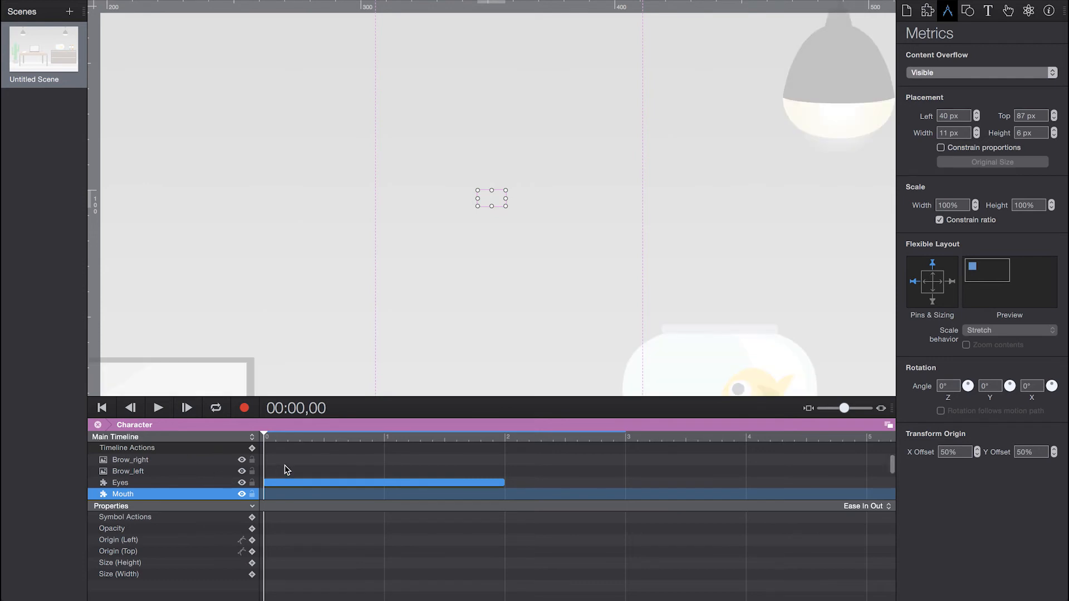
pyautogui.scroll(-2, 285, 467)
pyautogui.scroll(2, 285, 465)
pyautogui.scroll(-4, 285, 467)
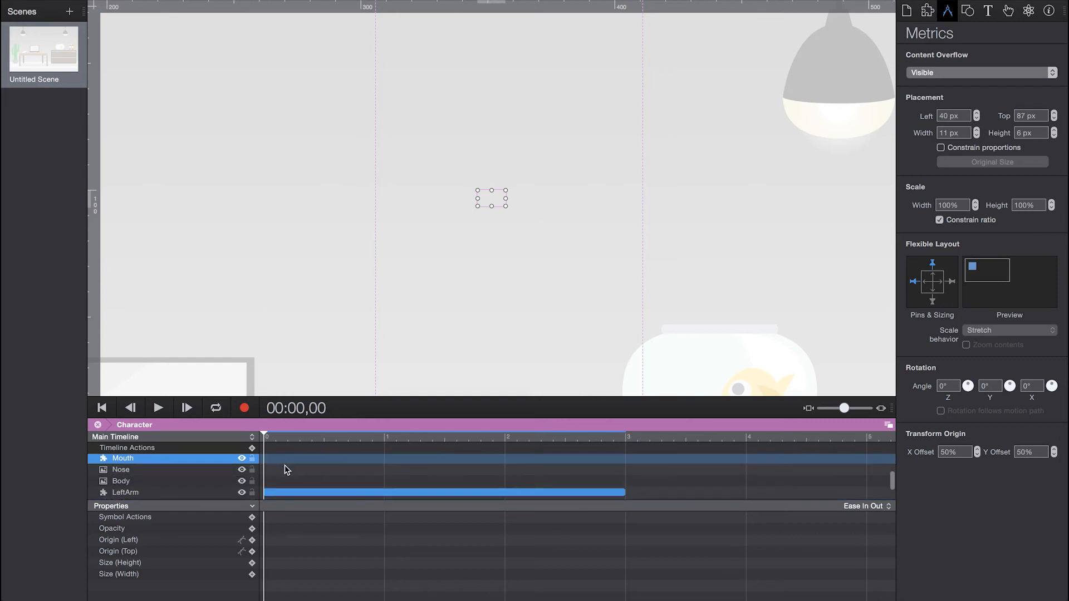
pyautogui.scroll(2, 285, 465)
pyautogui.click(285, 468)
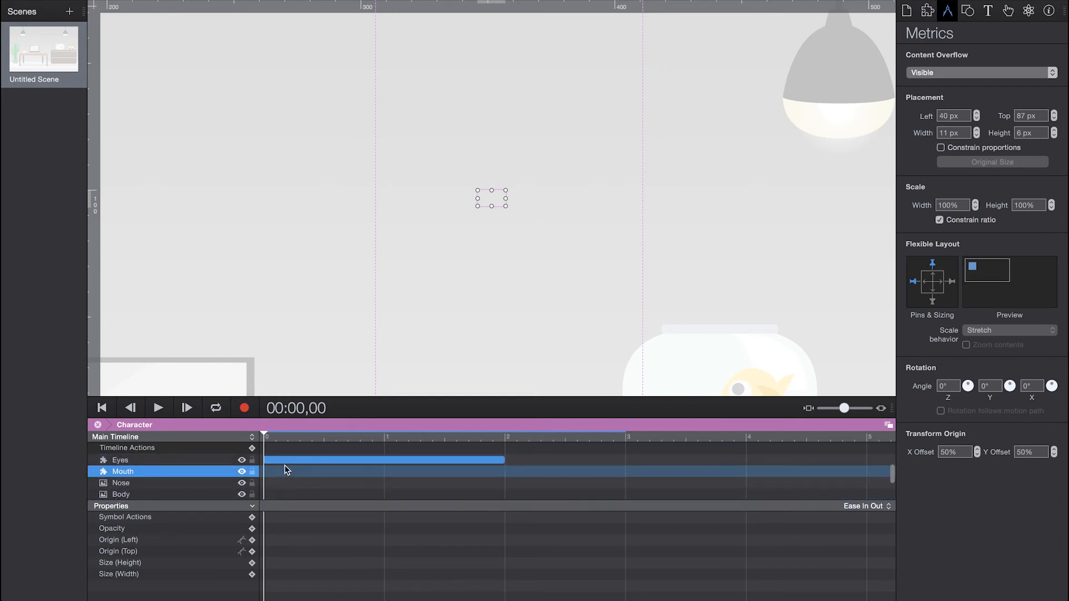
pyautogui.doubleClick(132, 473)
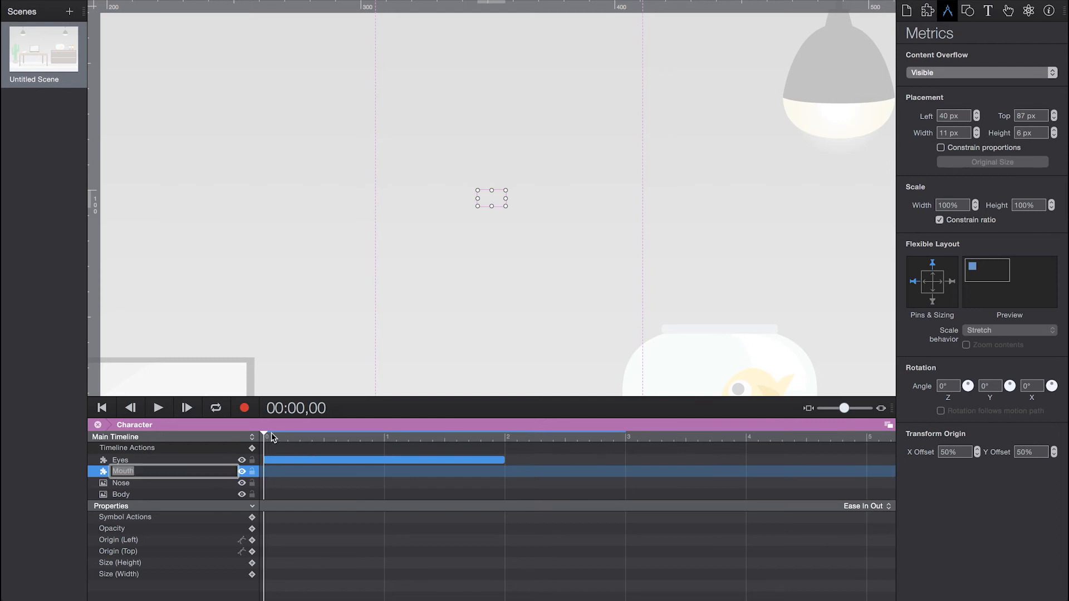
pyautogui.click(103, 474)
pyautogui.moveTo(271, 437); pyautogui.dragTo(231, 443)
pyautogui.scroll(-3, 290, 460)
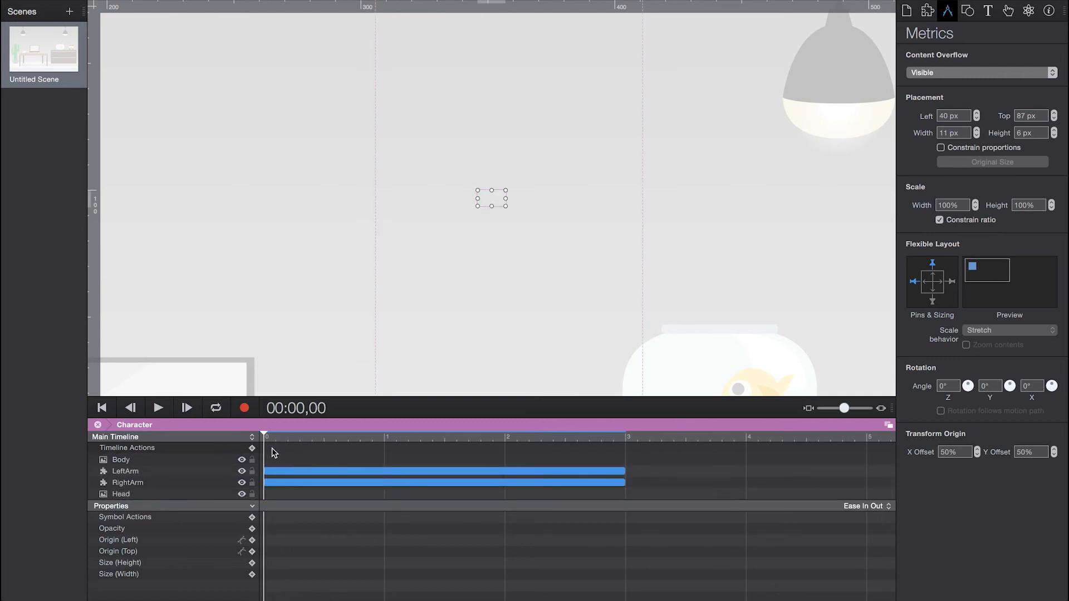
pyautogui.click(144, 473)
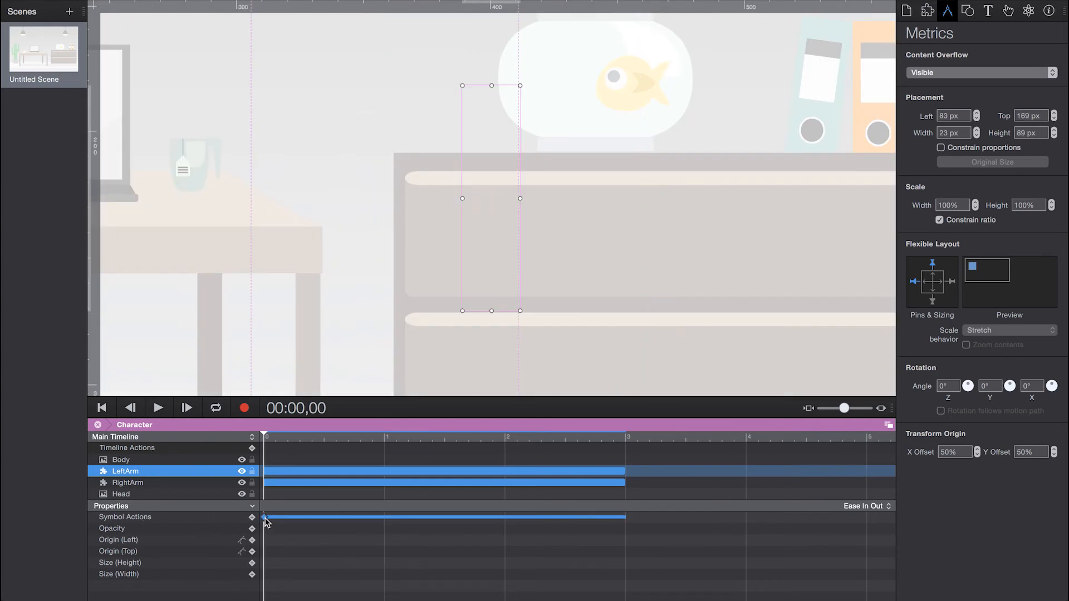
# - Switch the Character symbol to the talk timeline and select the Mouth layer's symbol action at the start
pyautogui.click(115, 438)
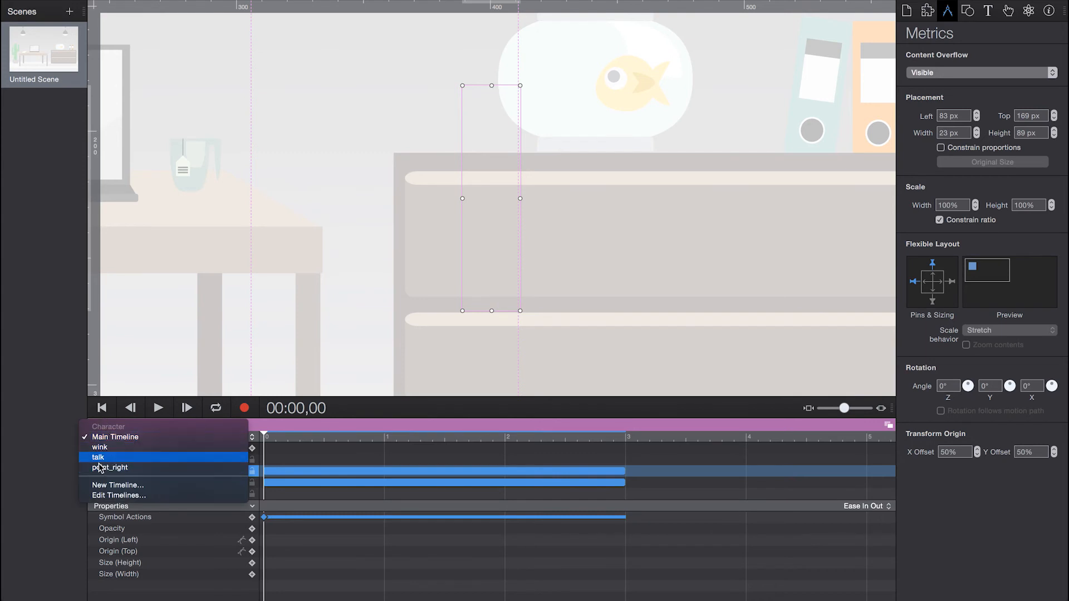
pyautogui.click(112, 457)
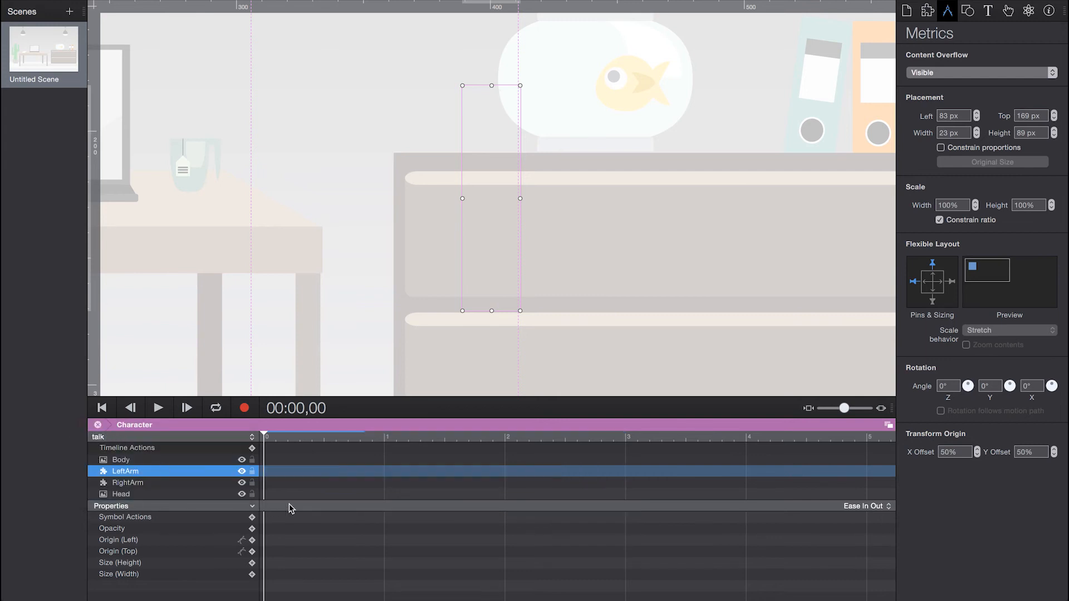
pyautogui.scroll(1, 289, 492)
pyautogui.scroll(2, 289, 488)
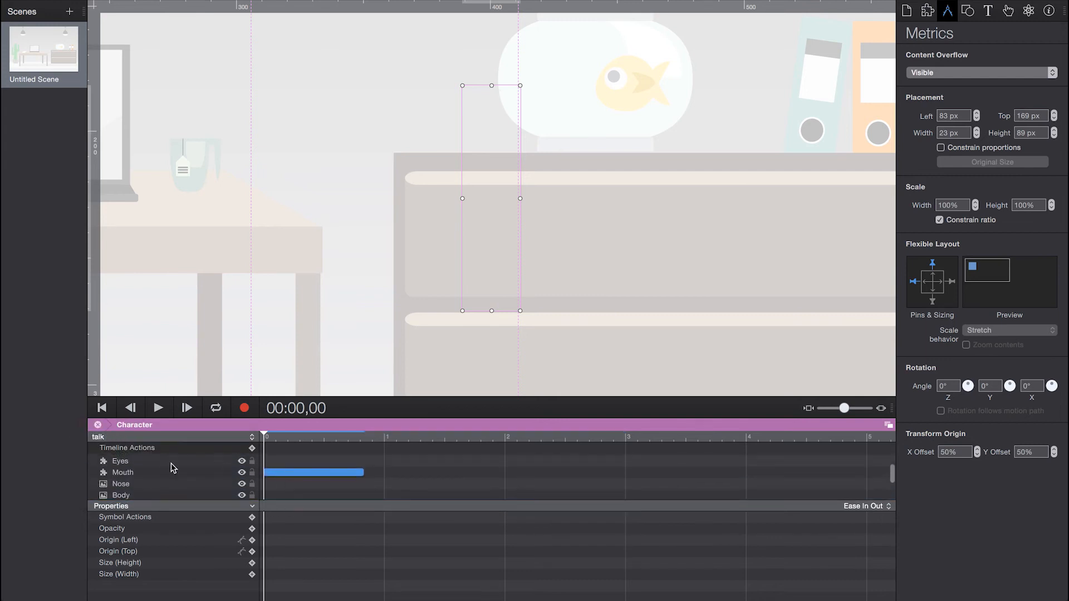
pyautogui.click(148, 472)
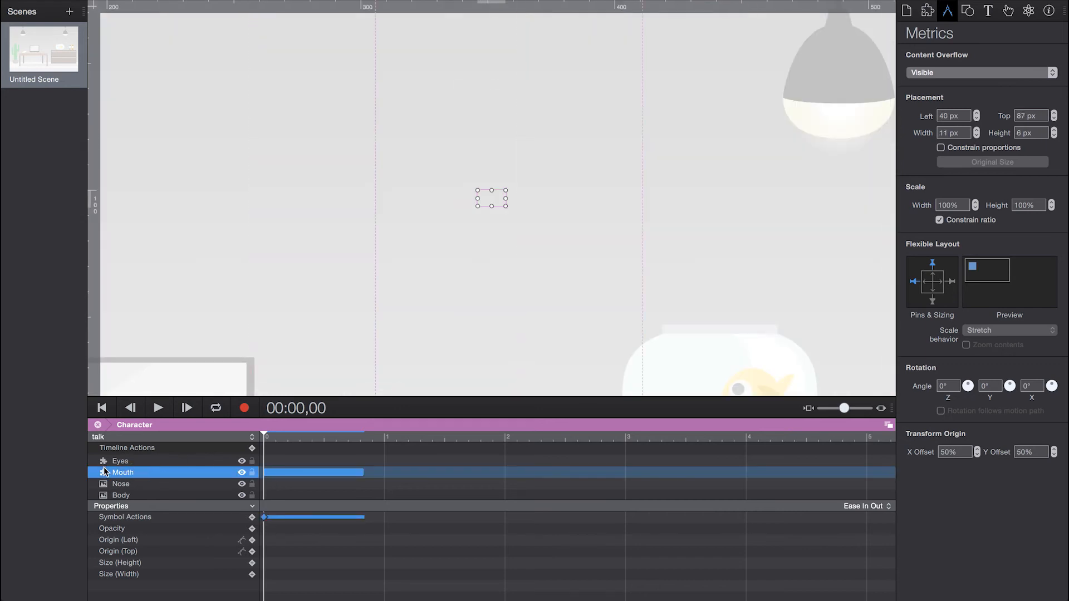
pyautogui.click(264, 518)
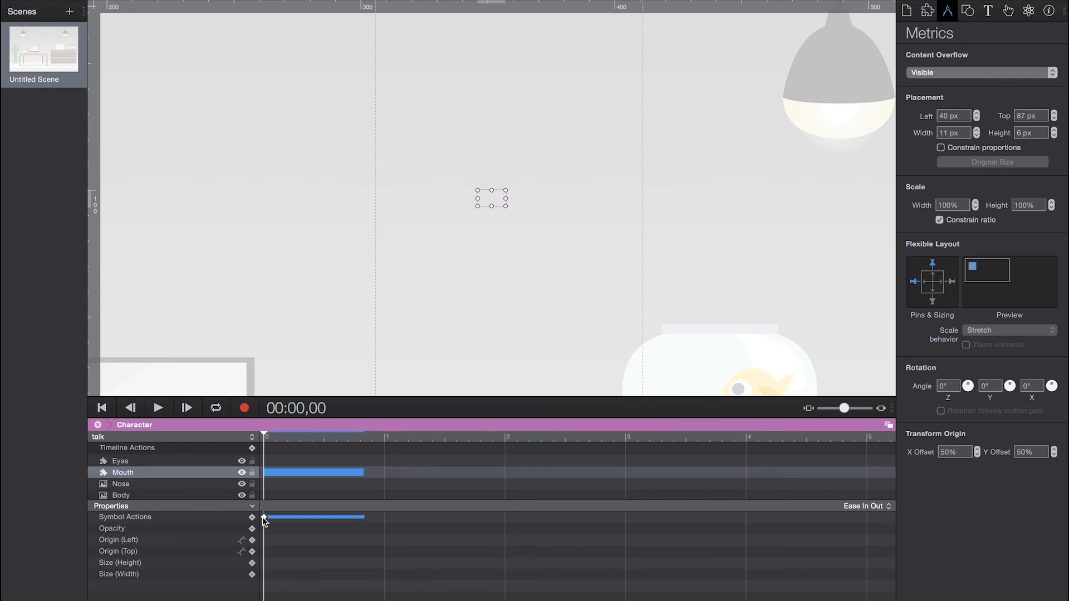
# - Switch the Character symbol to the wink timeline, select the Eyes layer and scrub through the wink animation
pyautogui.click(105, 439)
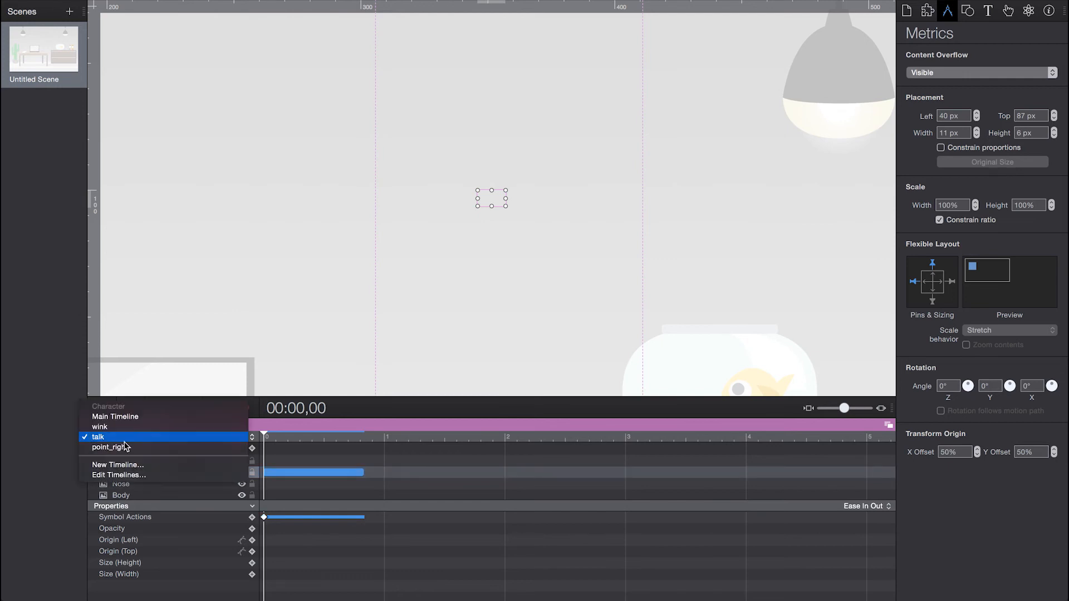
pyautogui.click(126, 427)
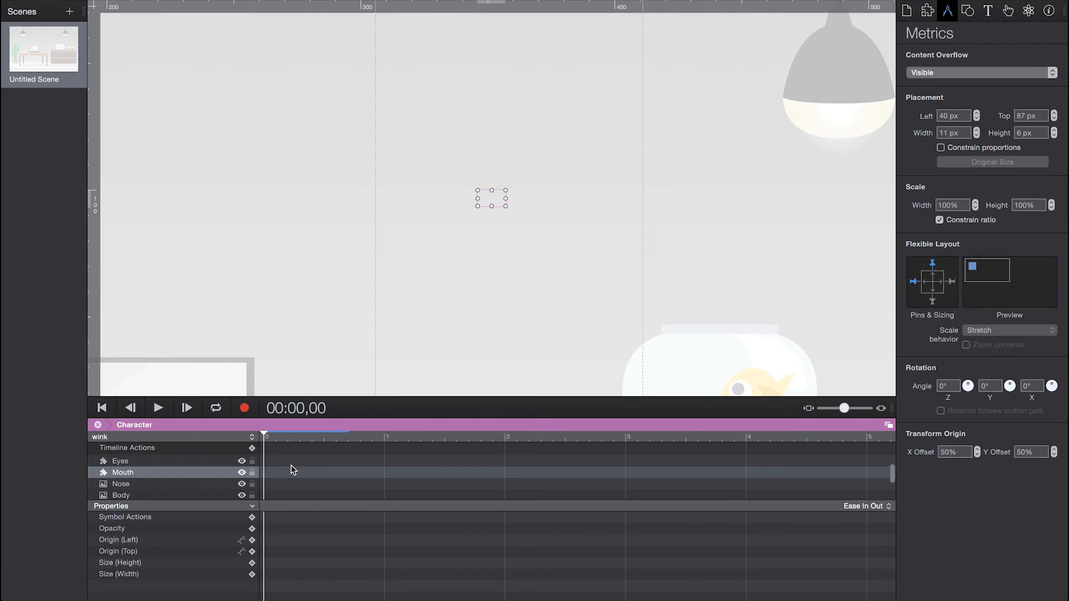
pyautogui.scroll(2, 291, 465)
pyautogui.click(136, 483)
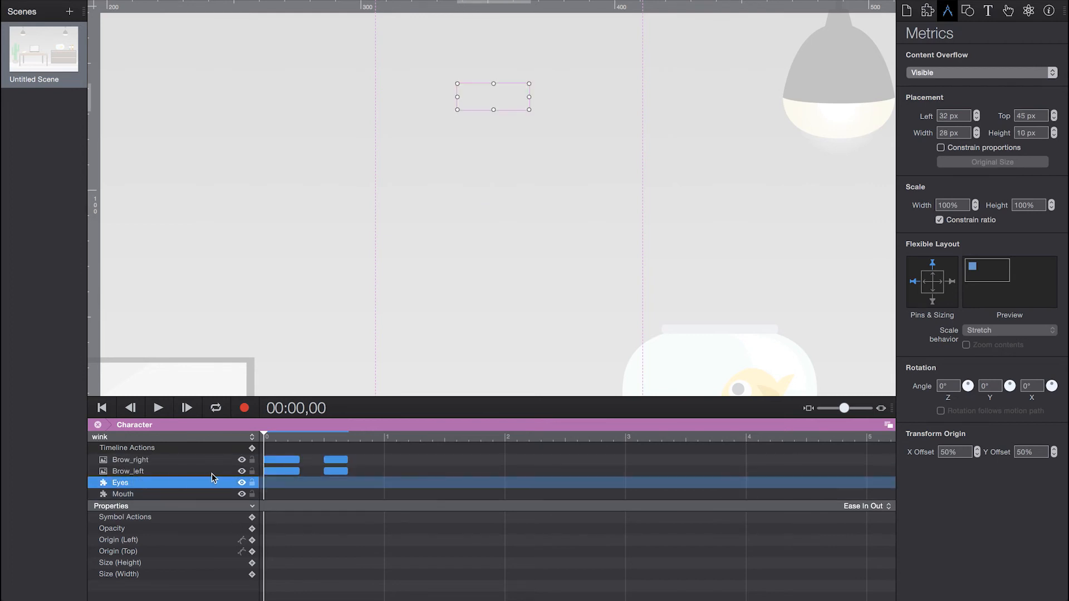
pyautogui.scroll(-2, 305, 494)
pyautogui.scroll(2, 306, 493)
pyautogui.moveTo(270, 440); pyautogui.dragTo(227, 434)
# - Leave the Character symbol and inspect its symbol action at 00:00,21 on the scene's main timeline
pyautogui.click(99, 438)
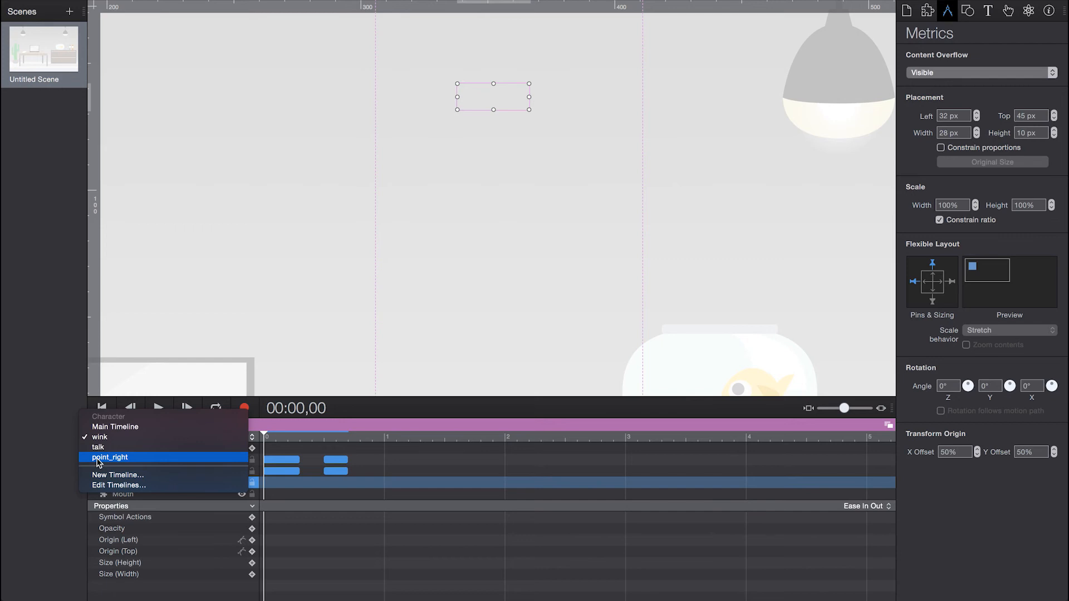
pyautogui.click(119, 428)
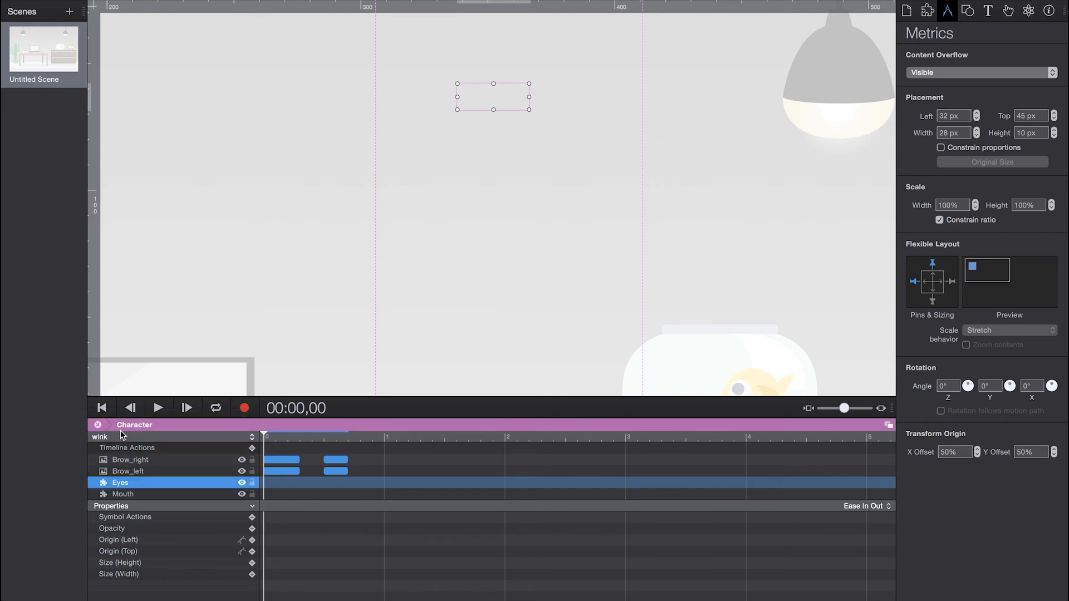
pyautogui.click(98, 425)
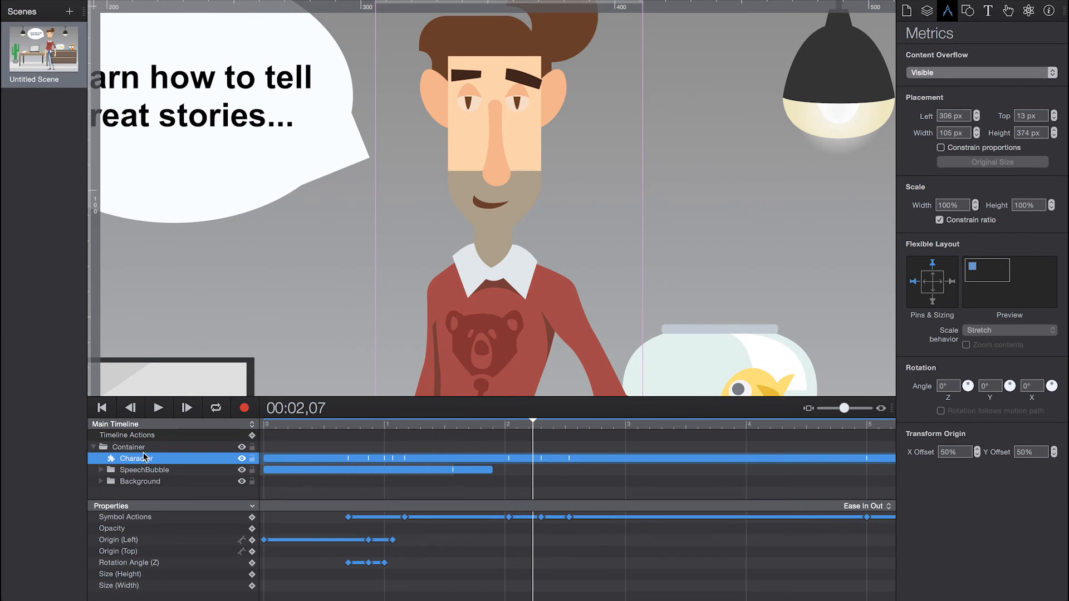
pyautogui.click(349, 517)
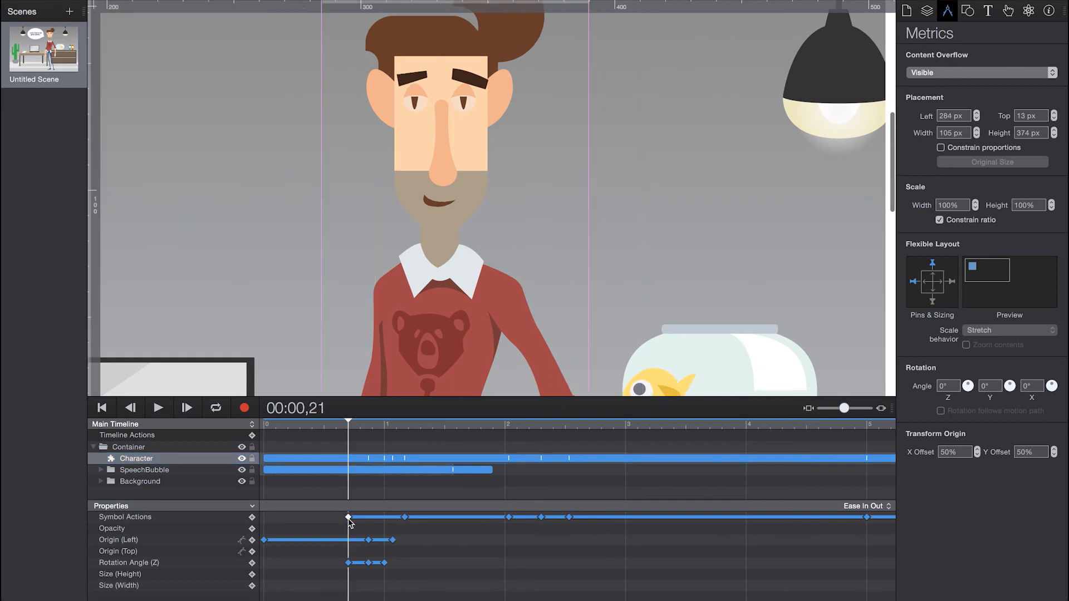
pyautogui.doubleClick(348, 517)
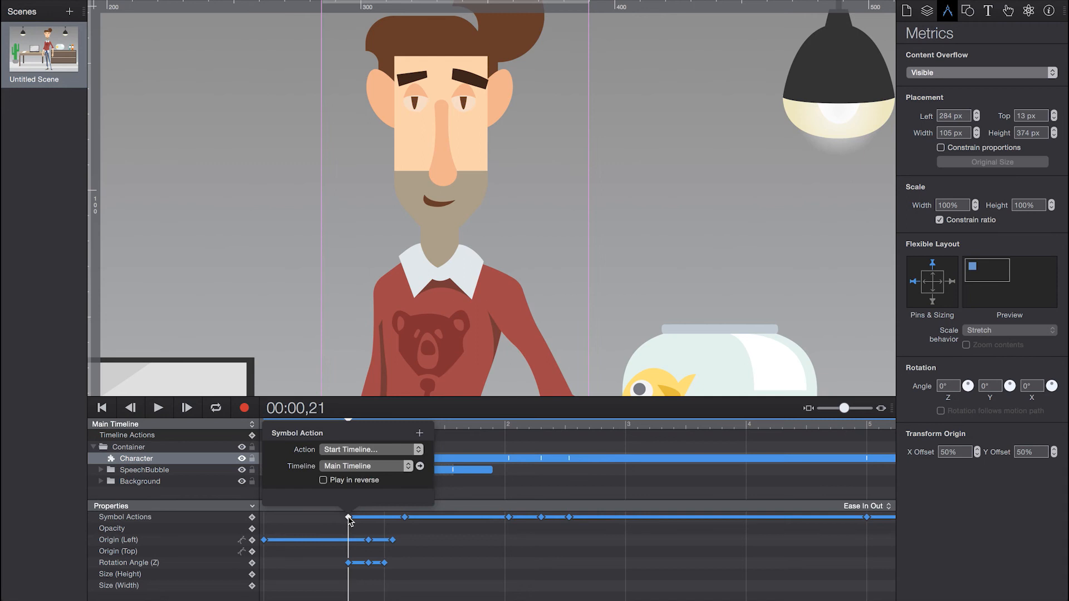
# - Inspect the Character layer's symbol action at 00:01,05 and close its settings
pyautogui.click(405, 518)
pyautogui.click(405, 518)
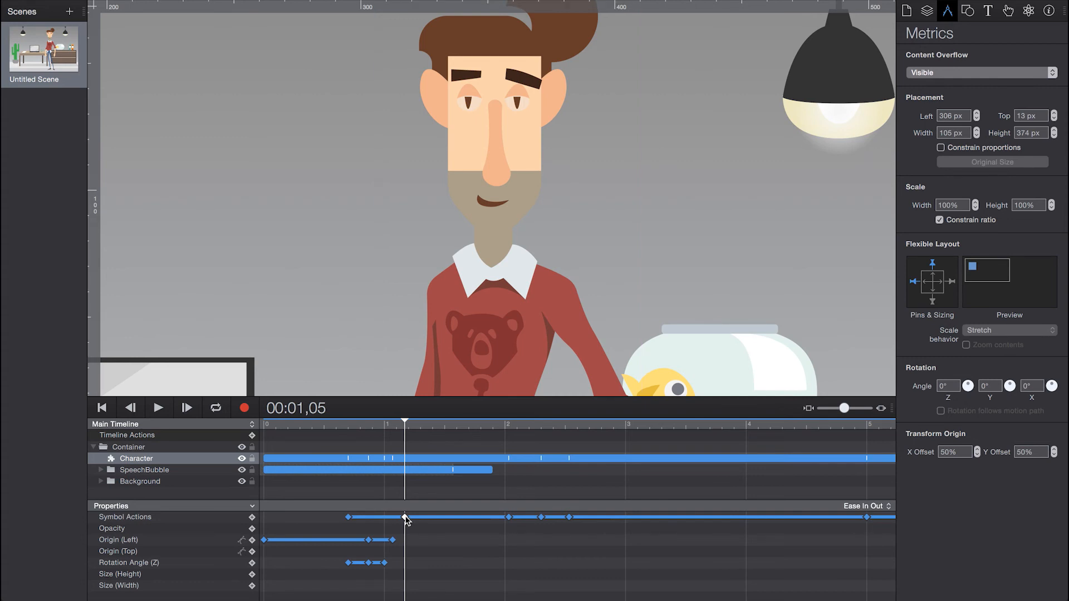
pyautogui.doubleClick(405, 518)
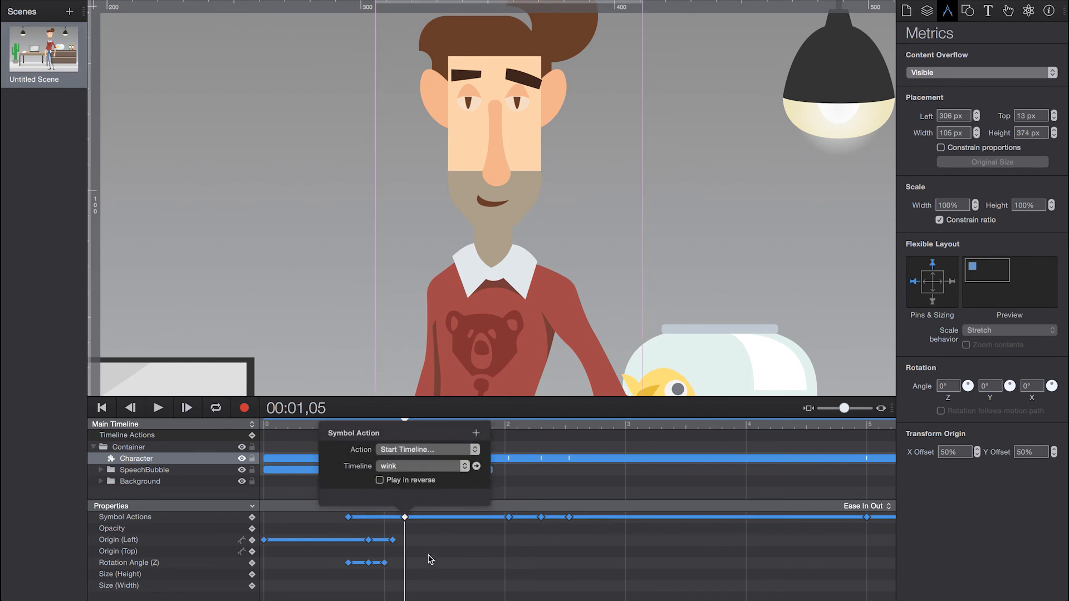
pyautogui.click(425, 538)
# - Move the playhead to 00:02,01 and open the Character layer's symbol action there
pyautogui.moveTo(405, 422); pyautogui.dragTo(508, 433)
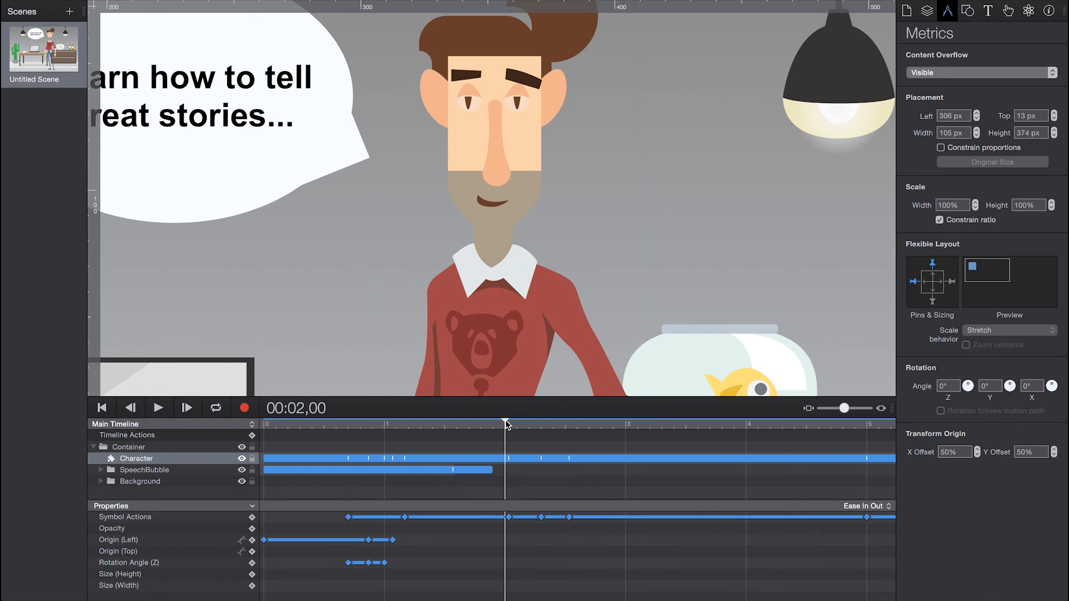
pyautogui.moveTo(507, 425); pyautogui.dragTo(510, 427)
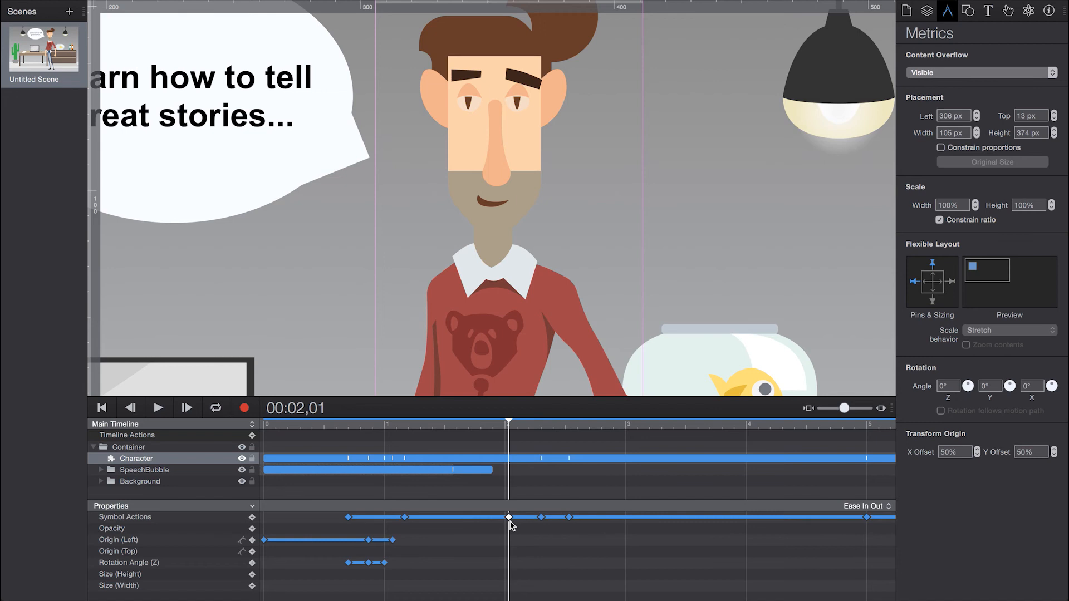
pyautogui.press('super+minus')
pyautogui.press('super+minus')
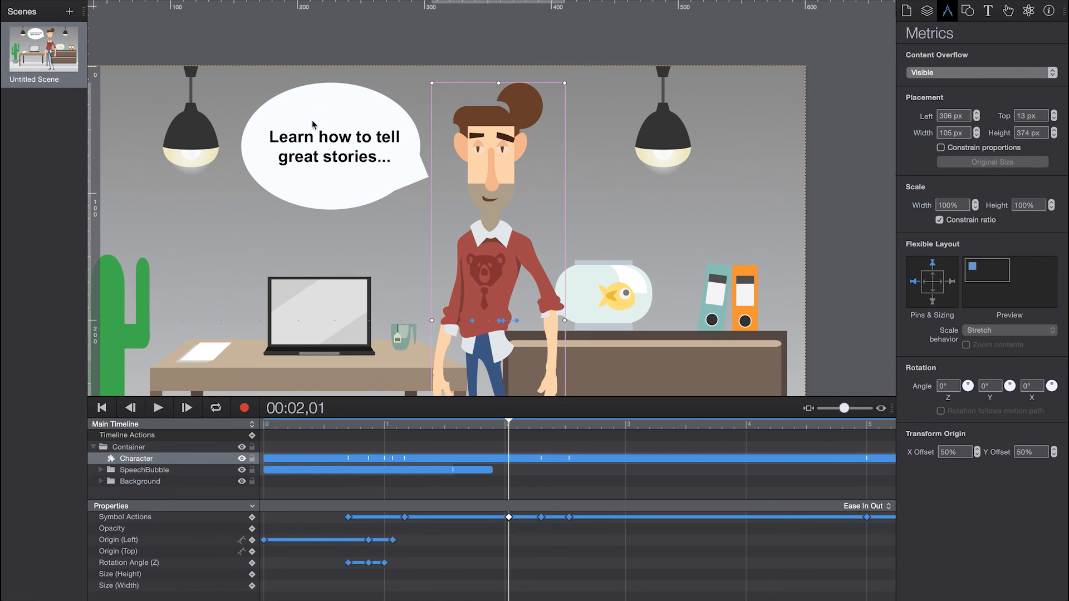
pyautogui.doubleClick(509, 517)
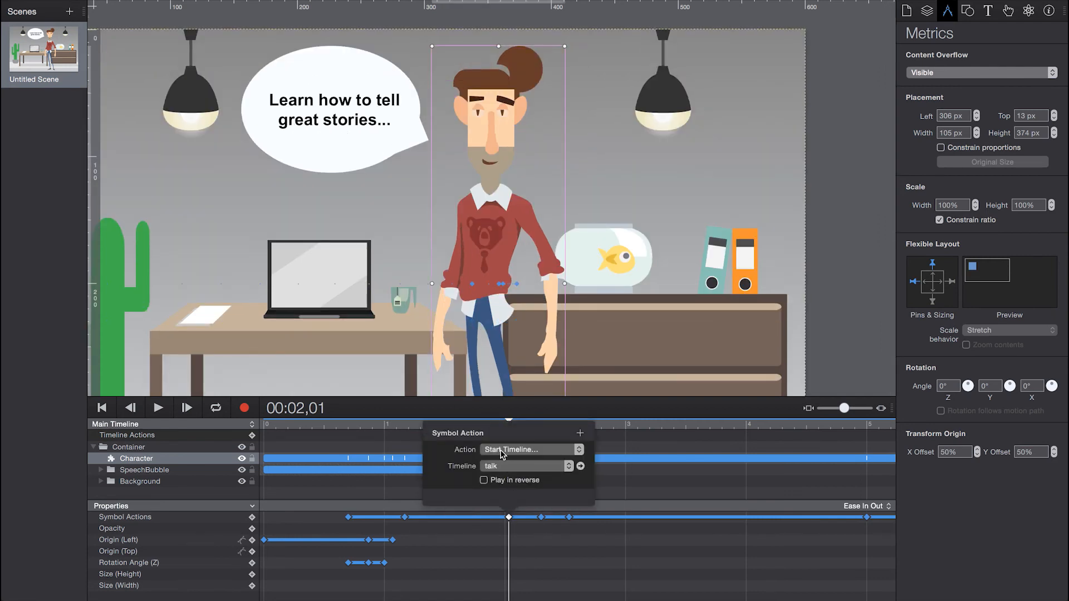
# - Check the timeline choices of the Character layer's symbol action at 00:02,01, keep talk selected and close the settings
pyautogui.click(500, 467)
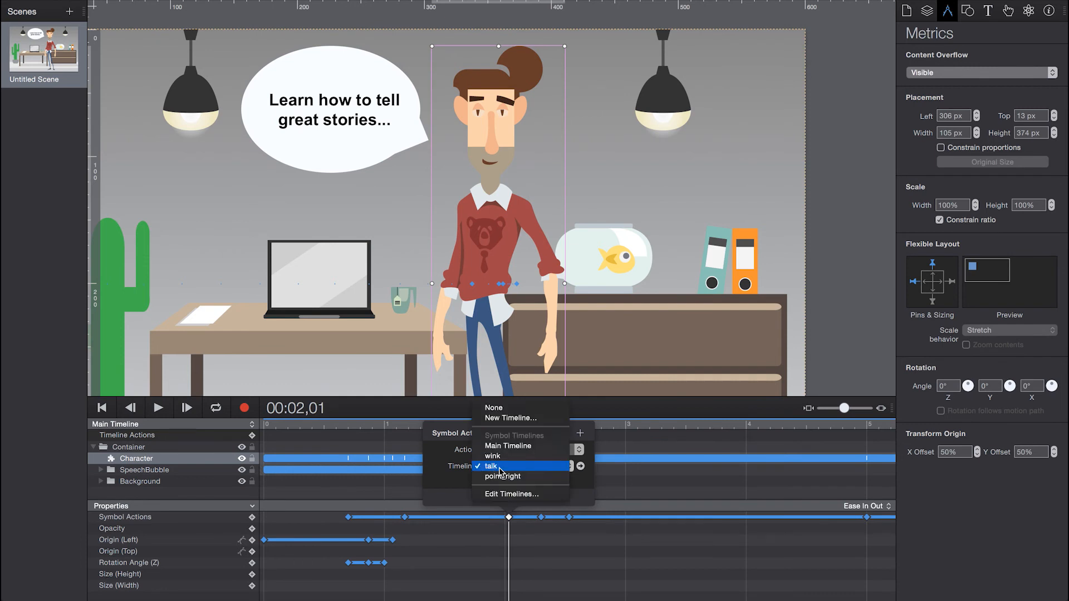
pyautogui.click(502, 467)
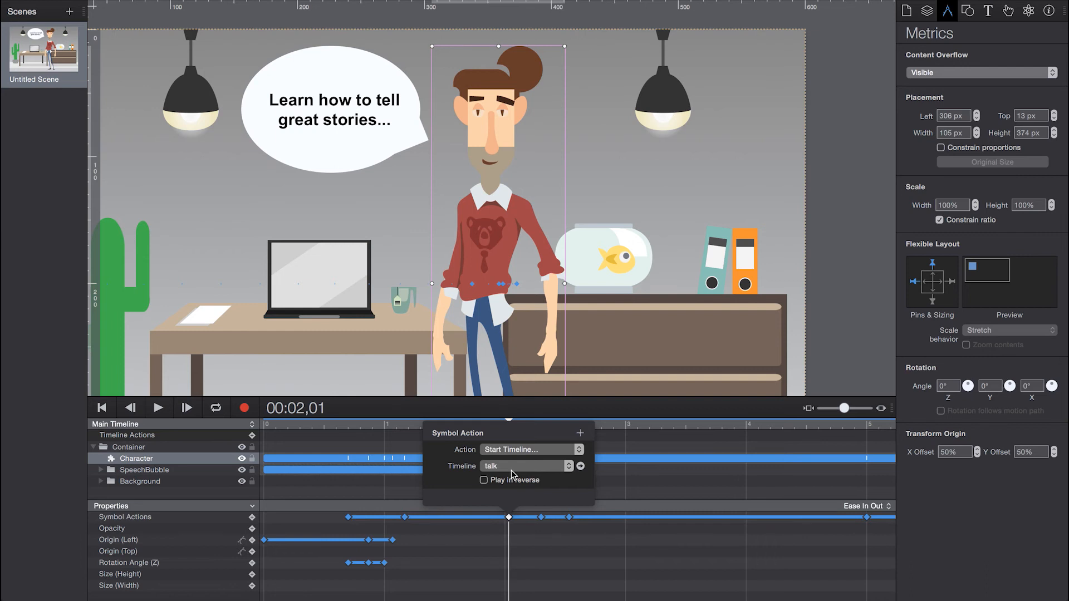
pyautogui.click(543, 518)
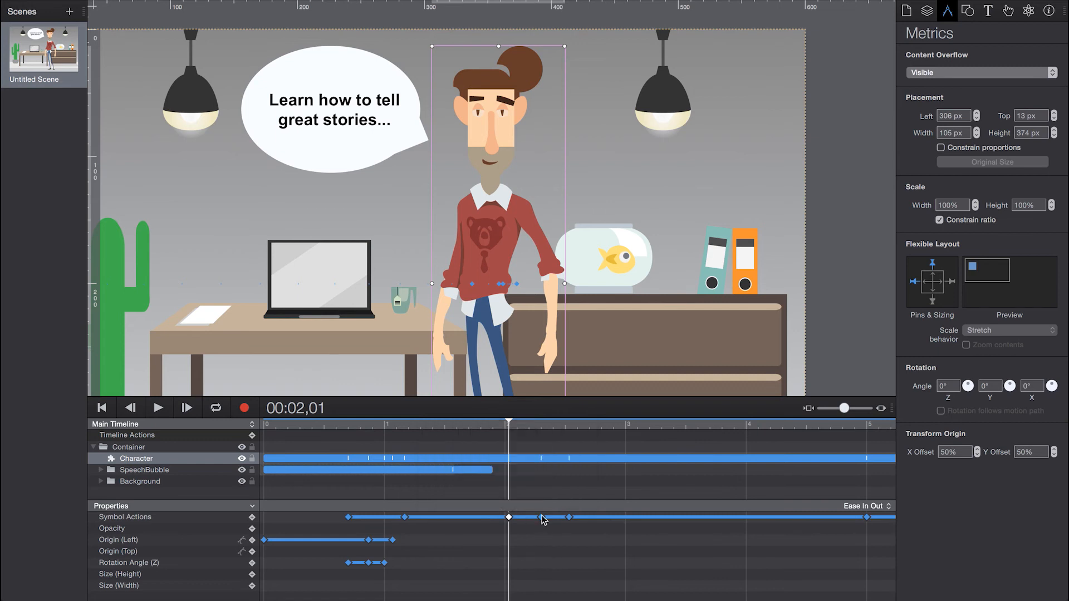
# - Inspect the Character layer's symbol action at 00:02,09 and close its settings
pyautogui.click(542, 518)
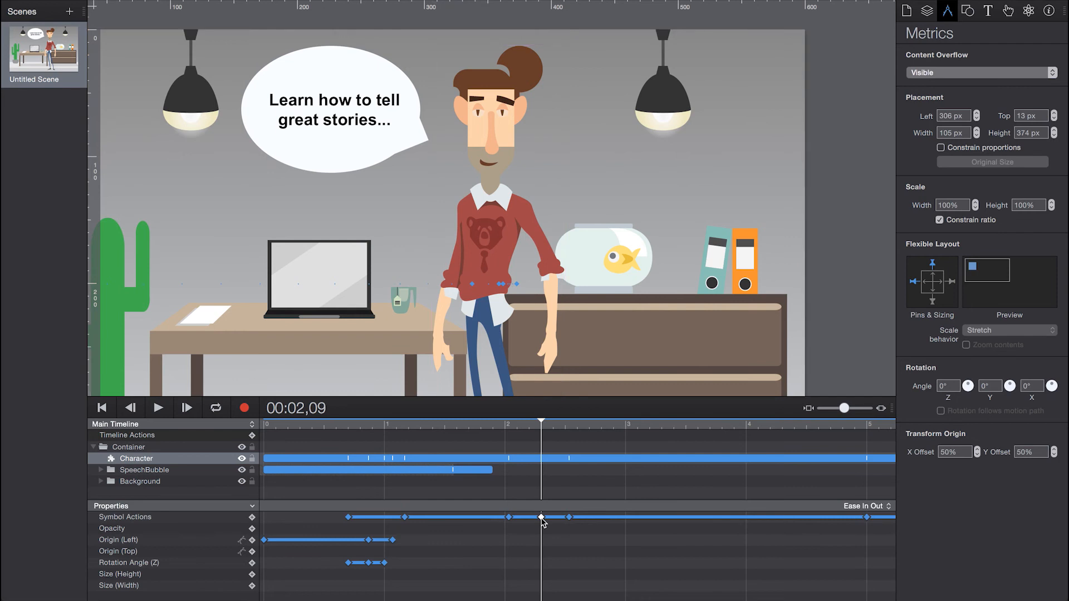
pyautogui.doubleClick(541, 518)
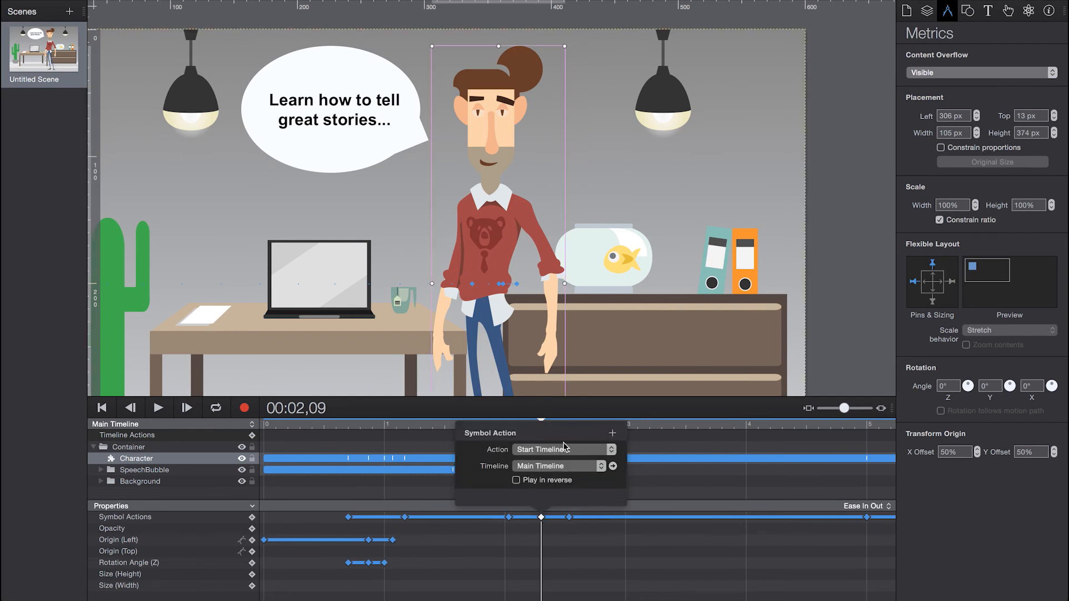
pyautogui.click(570, 519)
# - Inspect the Character layer's symbol action at 00:02,16 and close its settings
pyautogui.click(569, 518)
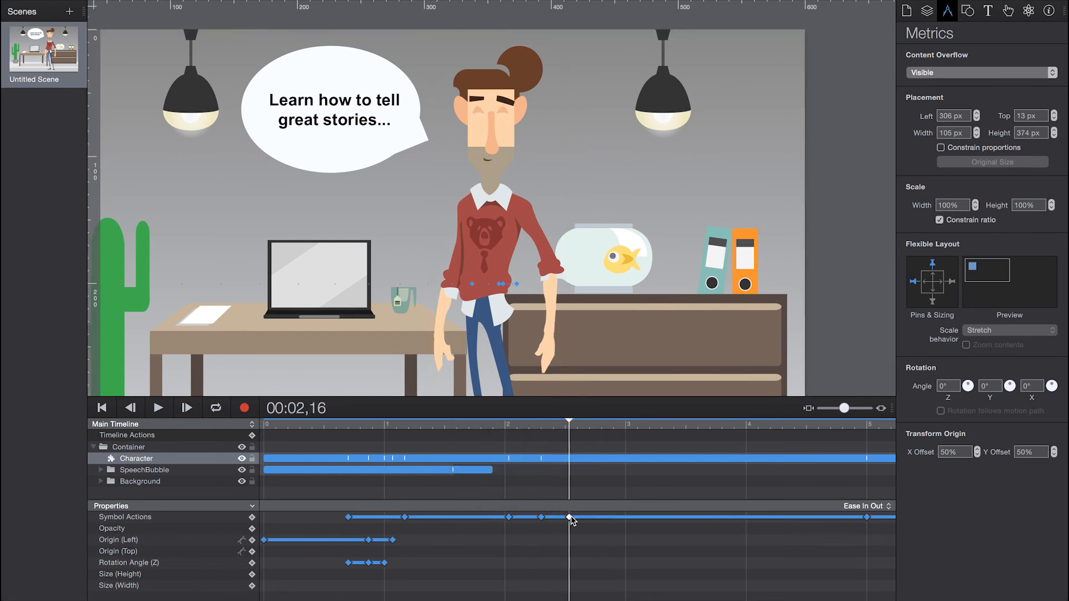
pyautogui.doubleClick(569, 517)
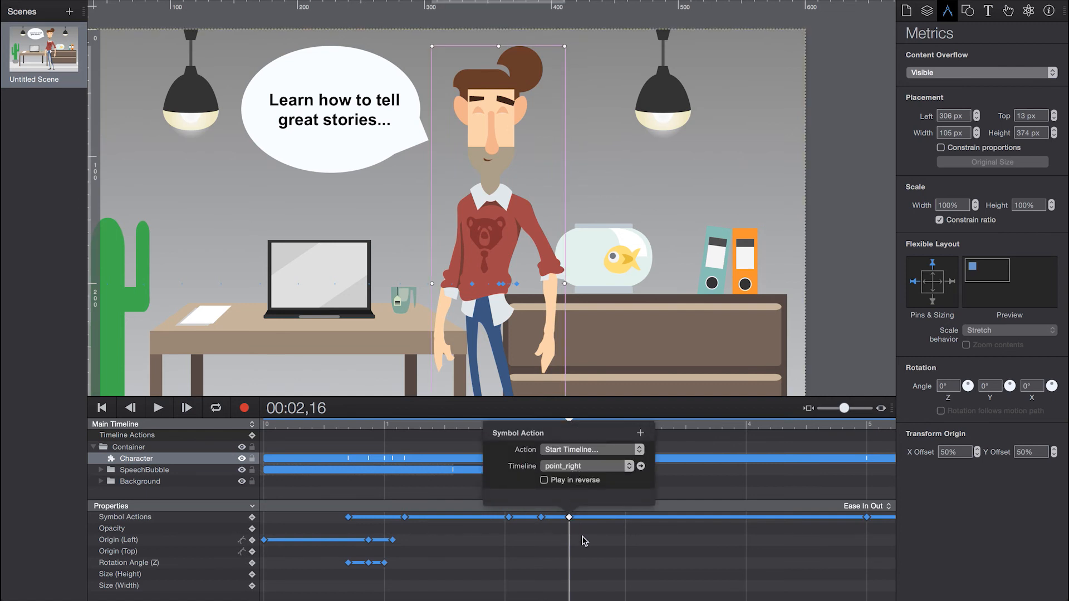
pyautogui.click(583, 538)
pyautogui.click(583, 538)
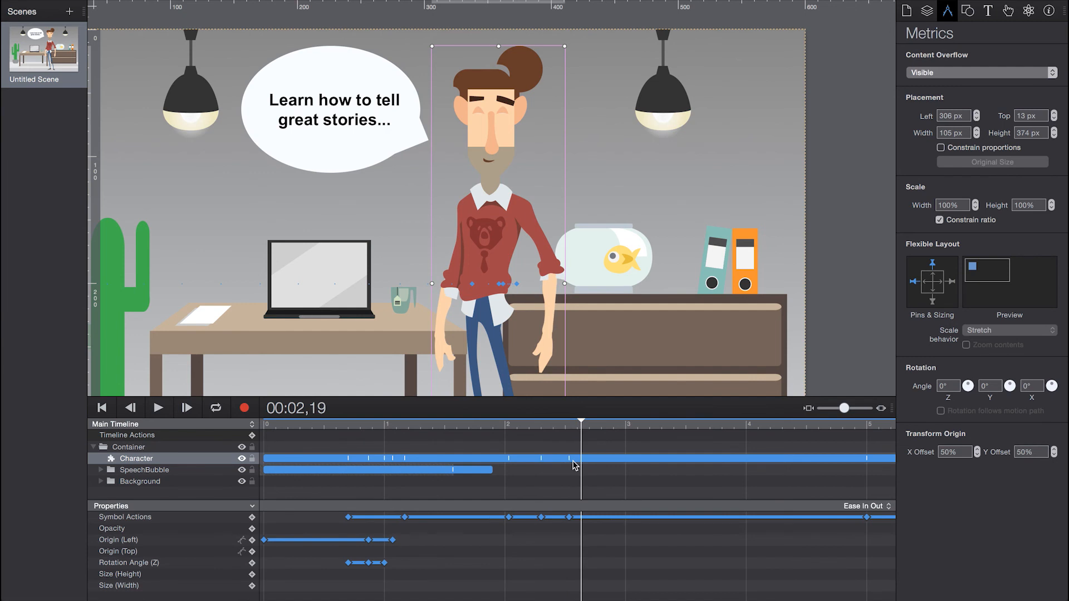
# - Move the playhead to 00:05,00, inspect the Character layer's symbol action there and close its settings
pyautogui.moveTo(562, 427); pyautogui.dragTo(867, 445)
pyautogui.click(867, 518)
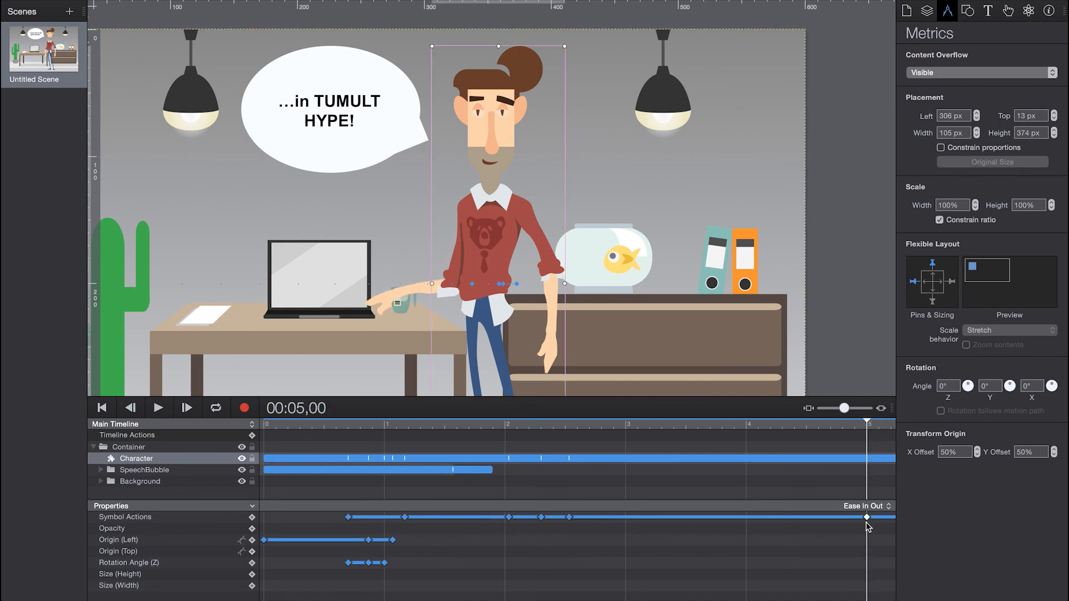
pyautogui.doubleClick(867, 518)
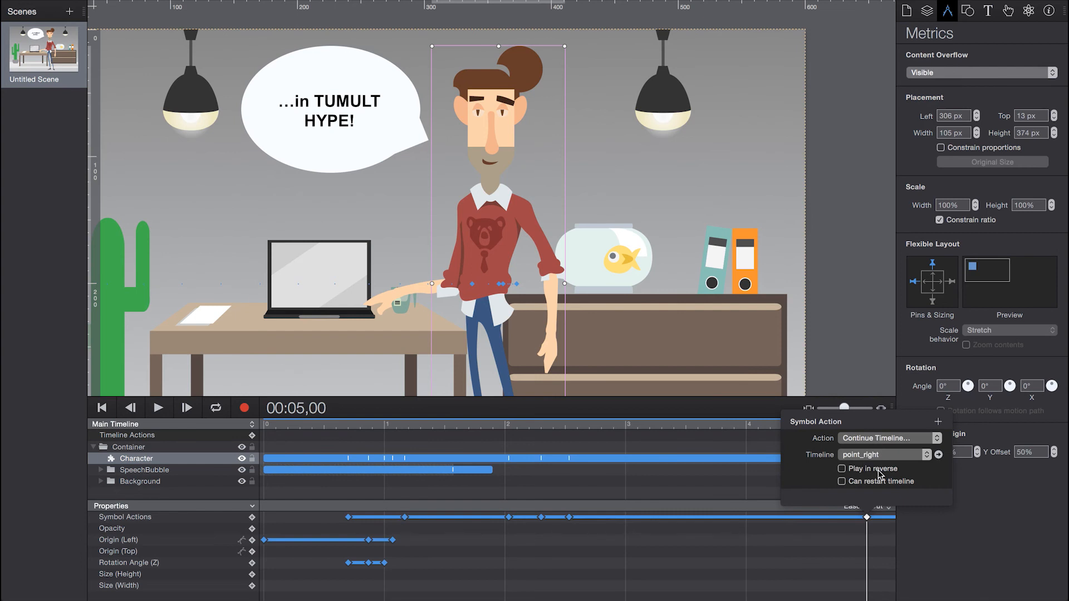
pyautogui.click(839, 555)
# - Move the playhead to 00:07,00, inspect the Character layer's symbol action there and close its settings
pyautogui.moveTo(835, 424); pyautogui.dragTo(891, 435)
pyautogui.click(877, 517)
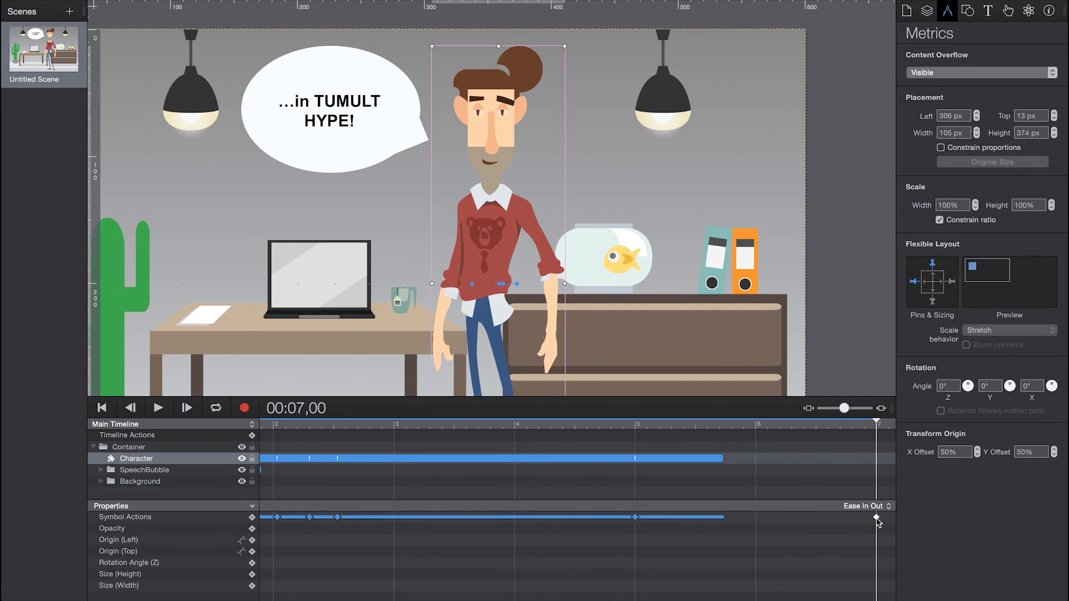
pyautogui.doubleClick(877, 517)
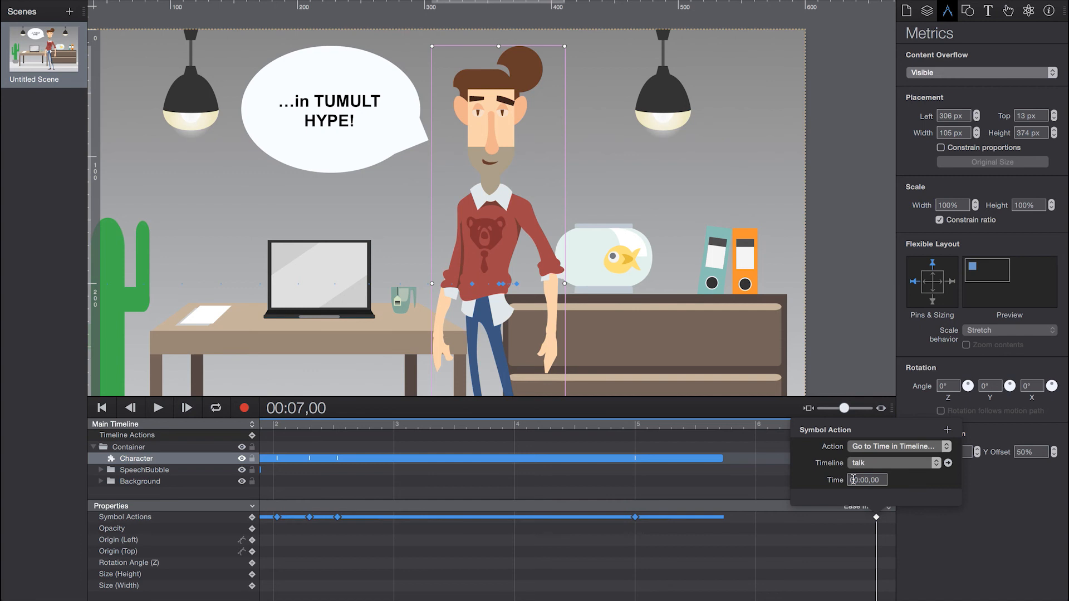
pyautogui.click(827, 543)
pyautogui.click(826, 544)
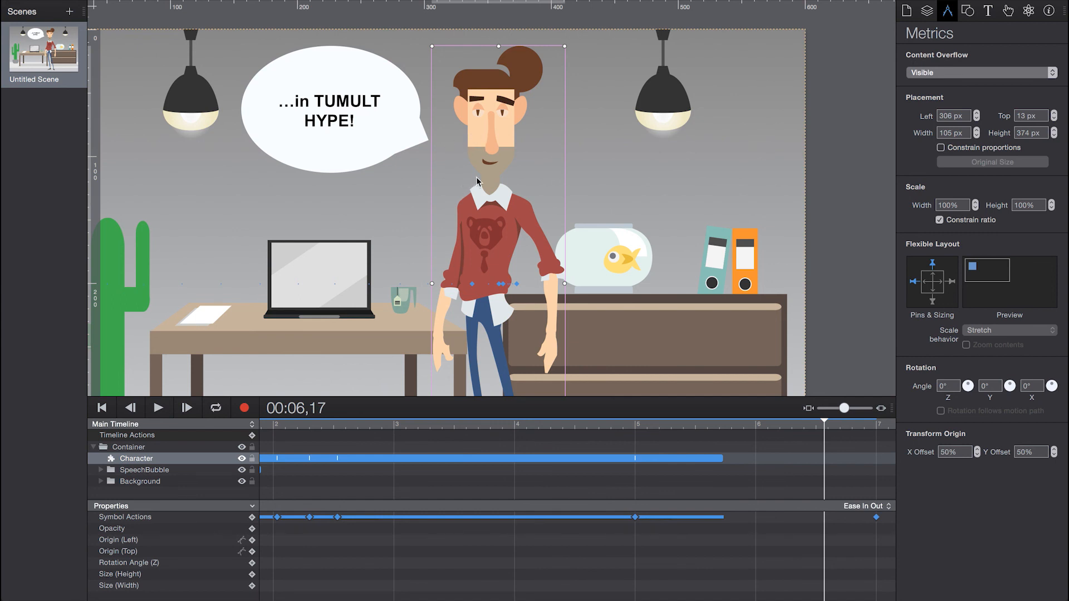
# - Open the Character symbol, check its list of timelines, stay on Main Timeline and bring its arm layers into view
pyautogui.click(113, 462)
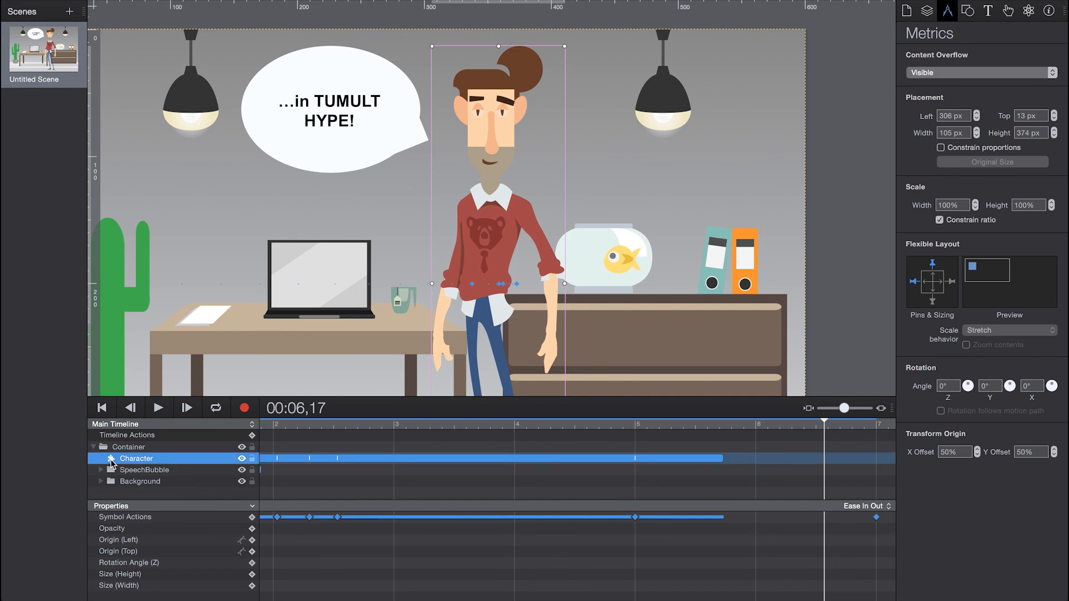
pyautogui.doubleClick(113, 462)
pyautogui.click(116, 439)
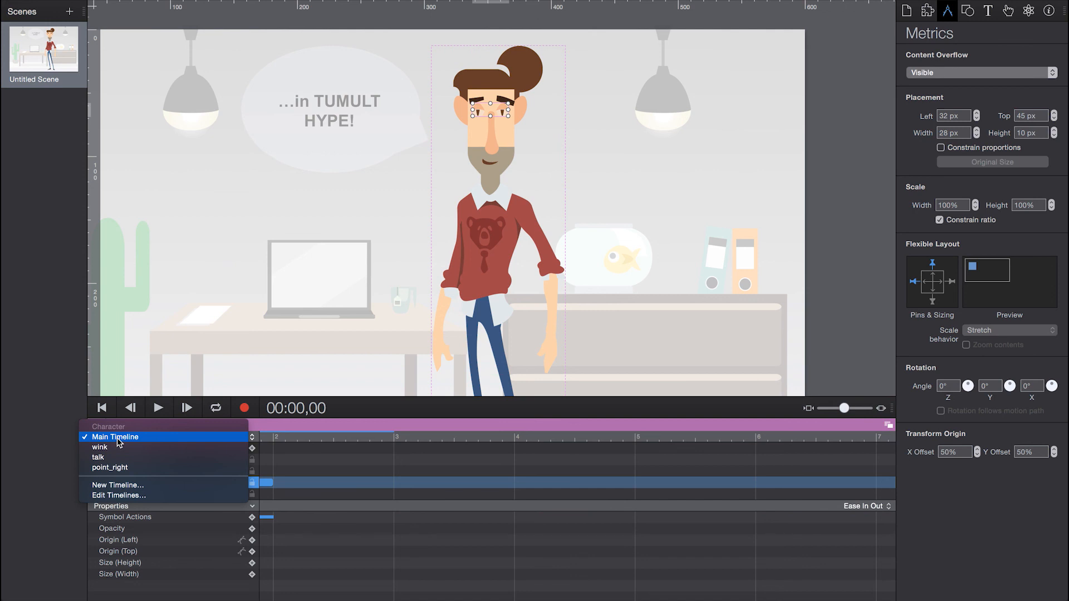
pyautogui.click(118, 440)
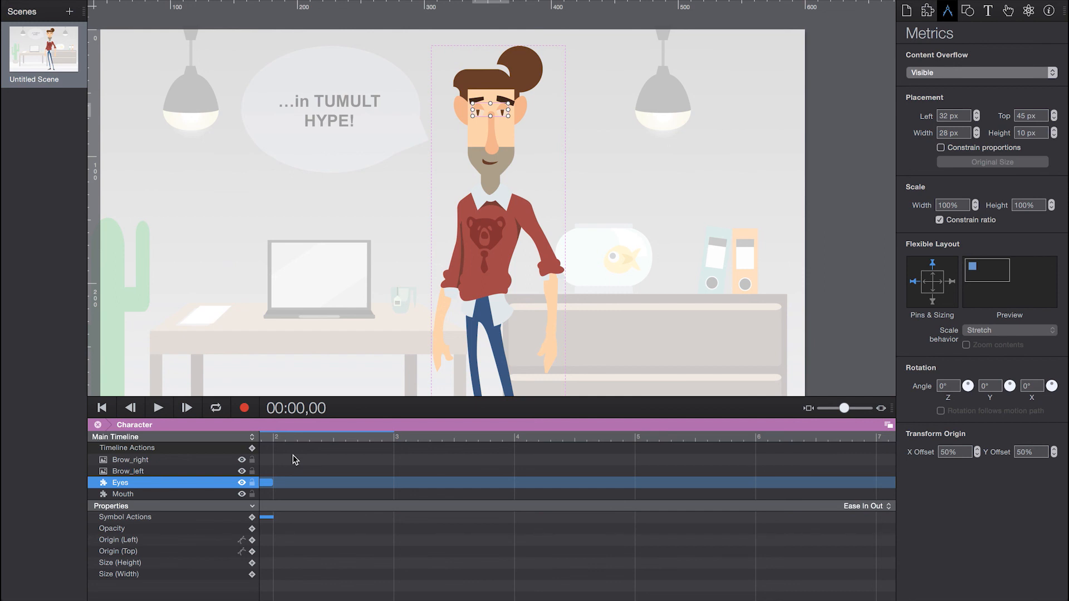
pyautogui.scroll(3, 142, 482)
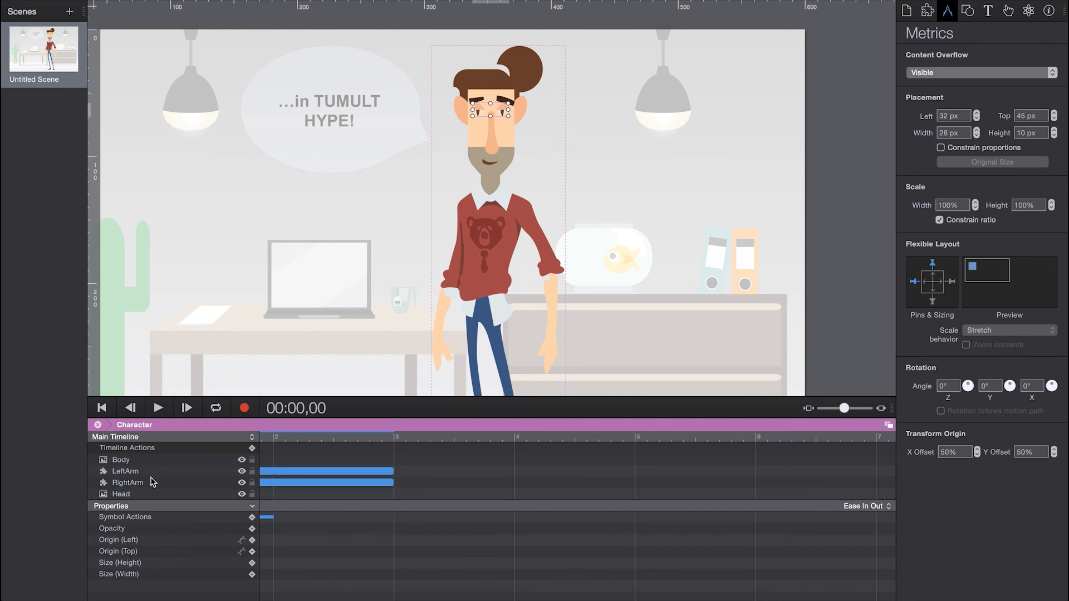